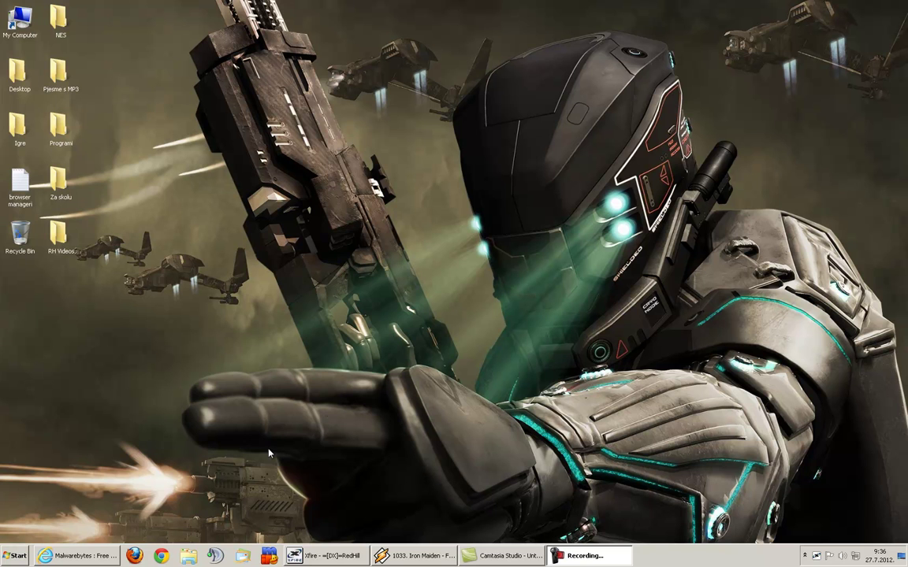
Switch to the CCleaner tab and highlight, then clear, part of its product description.
{"action": "left_click", "coordinate": [78, 555]}
{"action": "key", "text": "ctrl+Tab"}
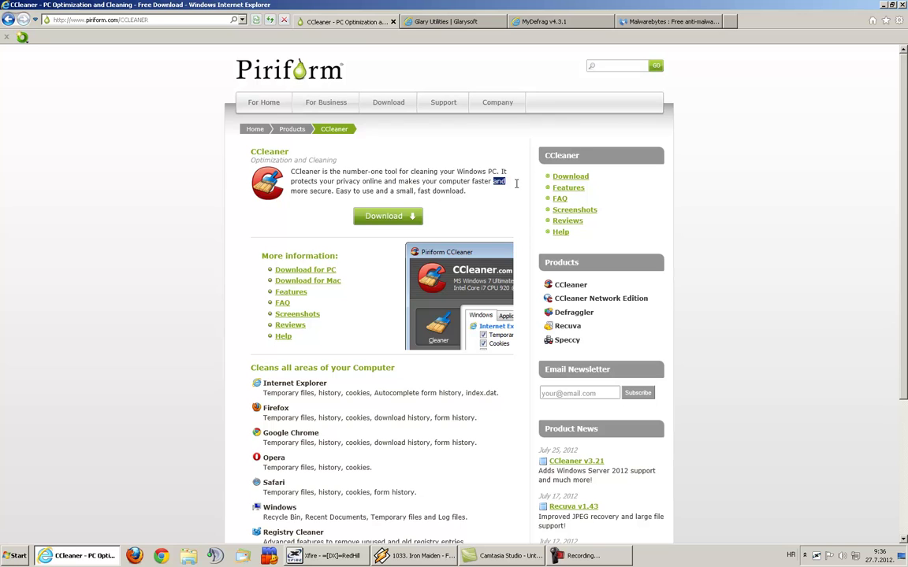
{"action": "mouse_move", "coordinate": [494, 183]}
{"action": "left_mouse_down"}
{"action": "mouse_move", "coordinate": [321, 189]}
{"action": "mouse_move", "coordinate": [300, 170]}
{"action": "left_mouse_up"}
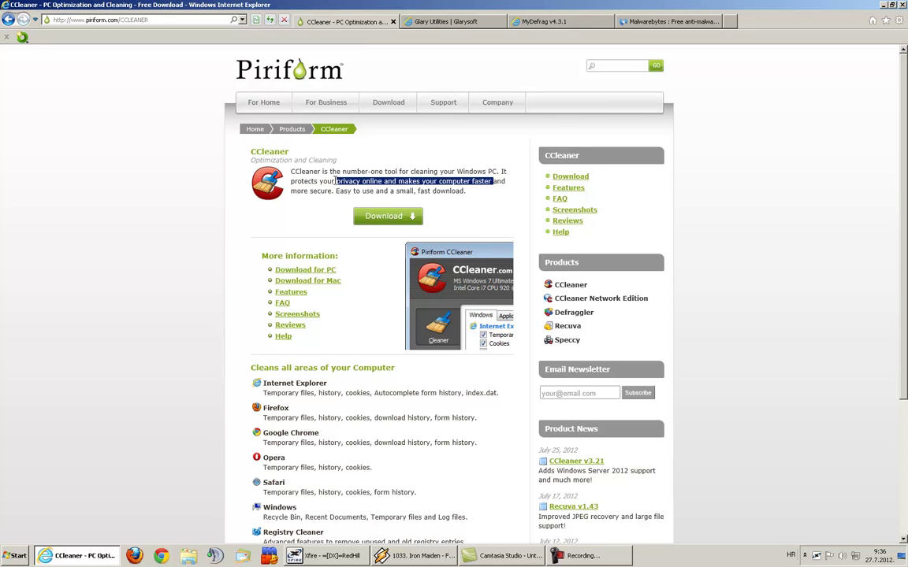
{"action": "left_click", "coordinate": [405, 192]}
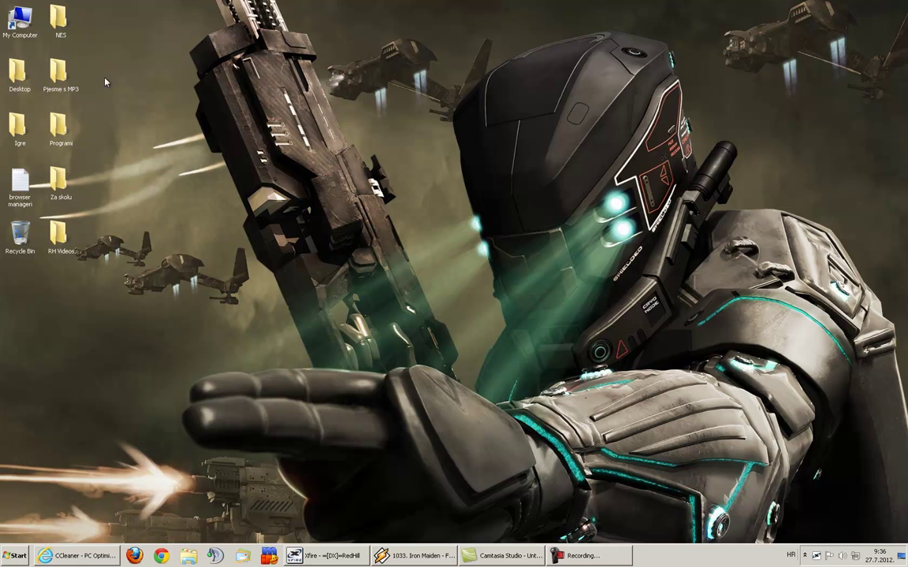
Launch CCleaner from the Programi desktop folder and close the folder window.
{"action": "key", "text": "super+d"}
{"action": "double_click", "coordinate": [57, 128]}
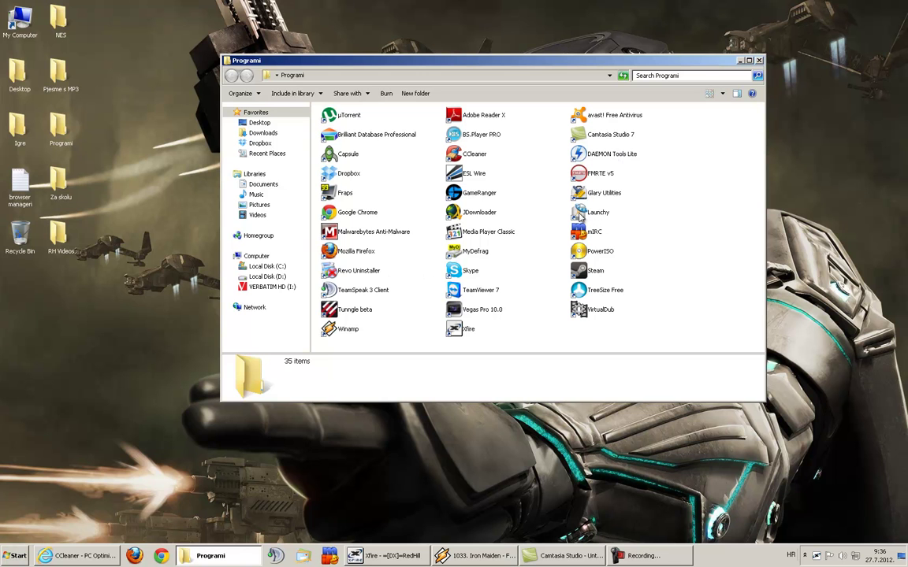
{"action": "left_click", "coordinate": [476, 159]}
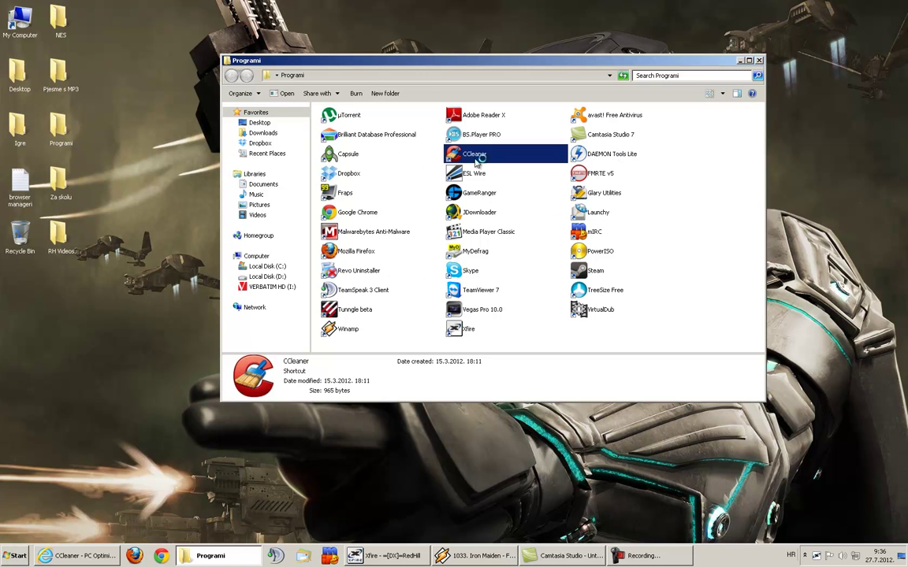
{"action": "left_click", "coordinate": [742, 59]}
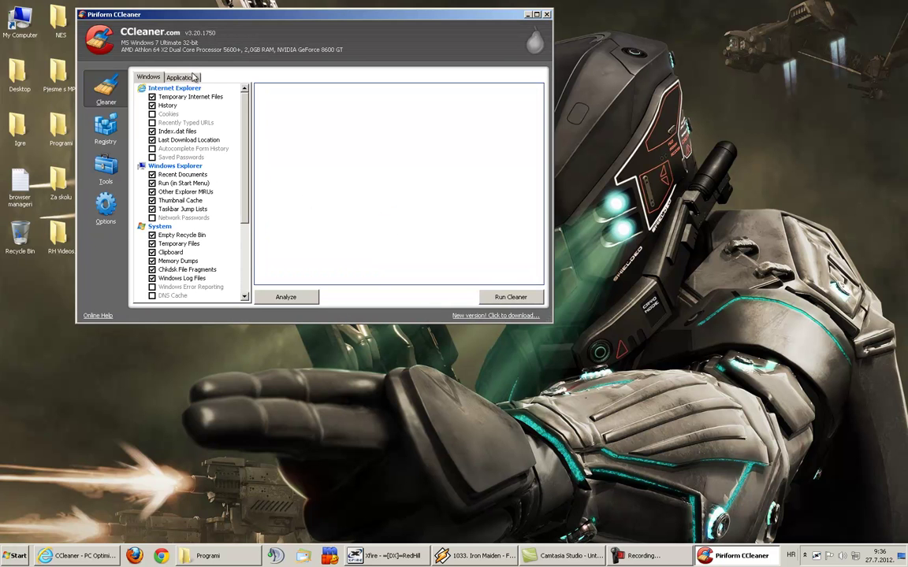
Scroll through the Applications cleaning checklist, then return to the Windows checklist.
{"action": "left_click", "coordinate": [170, 77]}
{"action": "scroll", "coordinate": [225, 241], "scroll_direction": "down", "scroll_amount": 3}
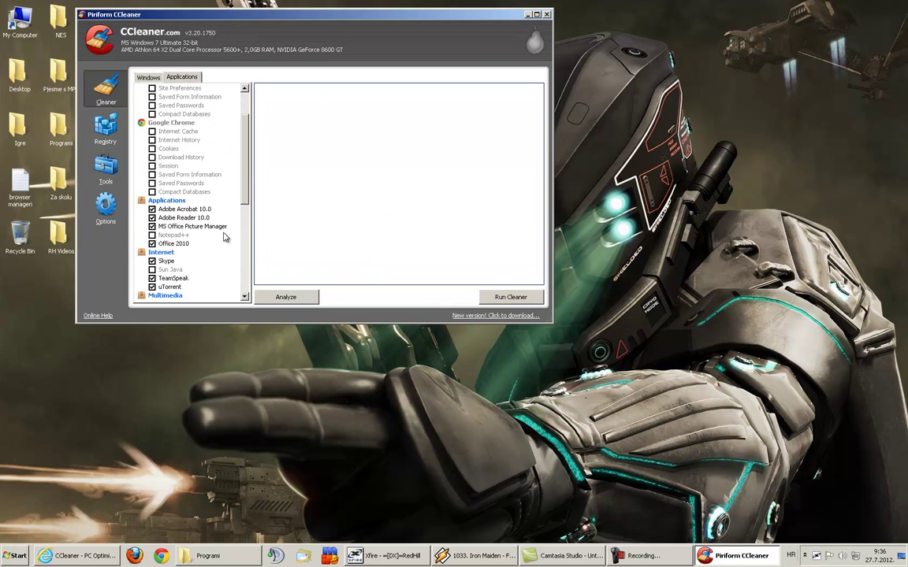
{"action": "scroll", "coordinate": [225, 240], "scroll_direction": "down", "scroll_amount": 5}
{"action": "scroll", "coordinate": [225, 241], "scroll_direction": "up", "scroll_amount": 5}
{"action": "scroll", "coordinate": [224, 240], "scroll_direction": "up", "scroll_amount": 3}
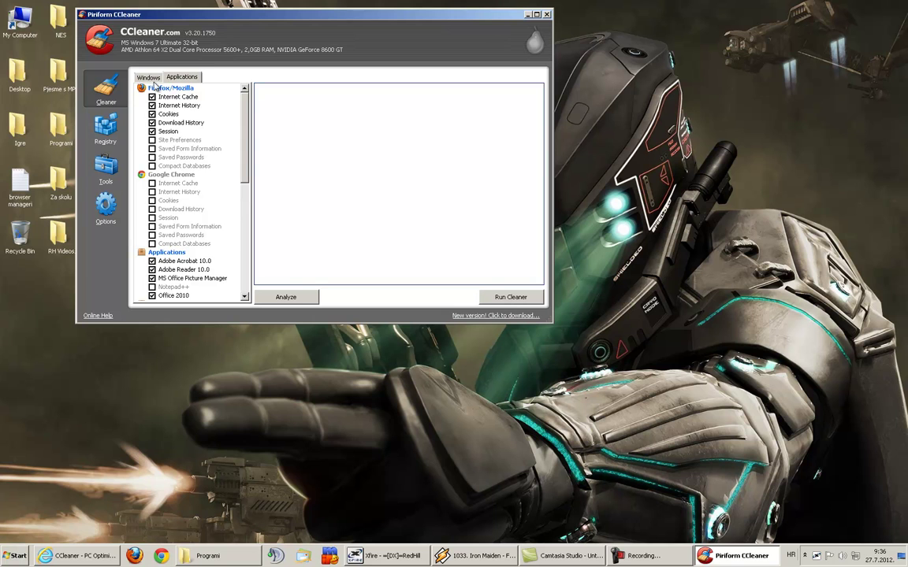
{"action": "left_click", "coordinate": [143, 76]}
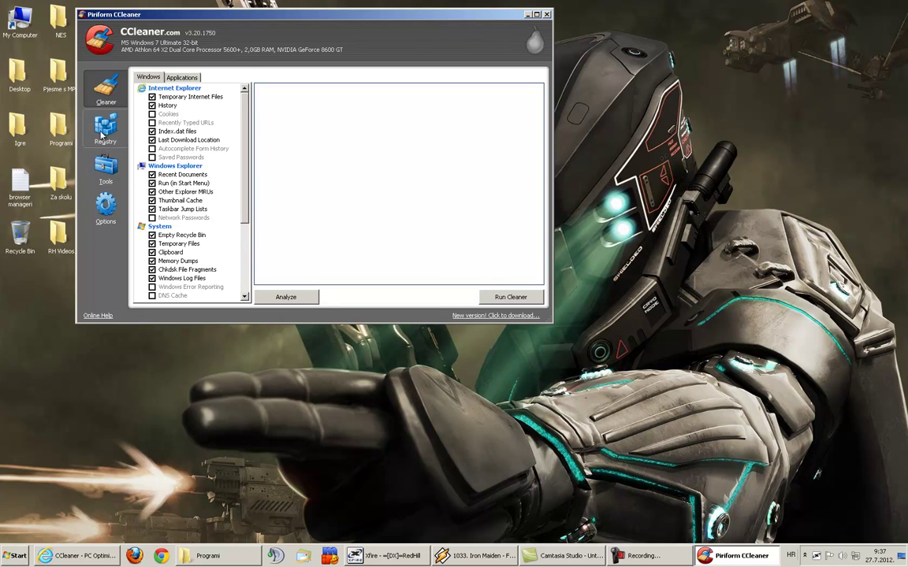
View the Registry cleaner checks, then the Tools uninstall list of installed programs.
{"action": "left_click", "coordinate": [94, 124]}
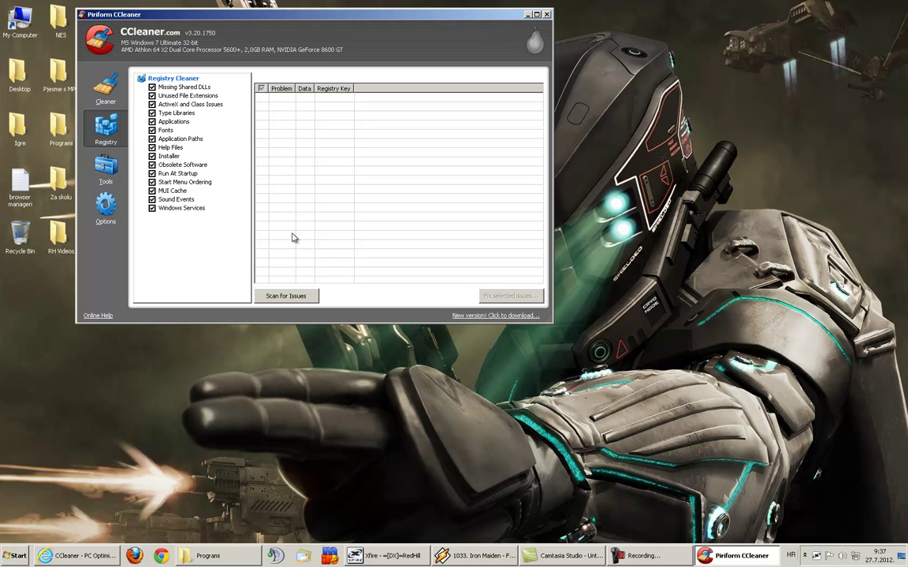
{"action": "left_click", "coordinate": [108, 167]}
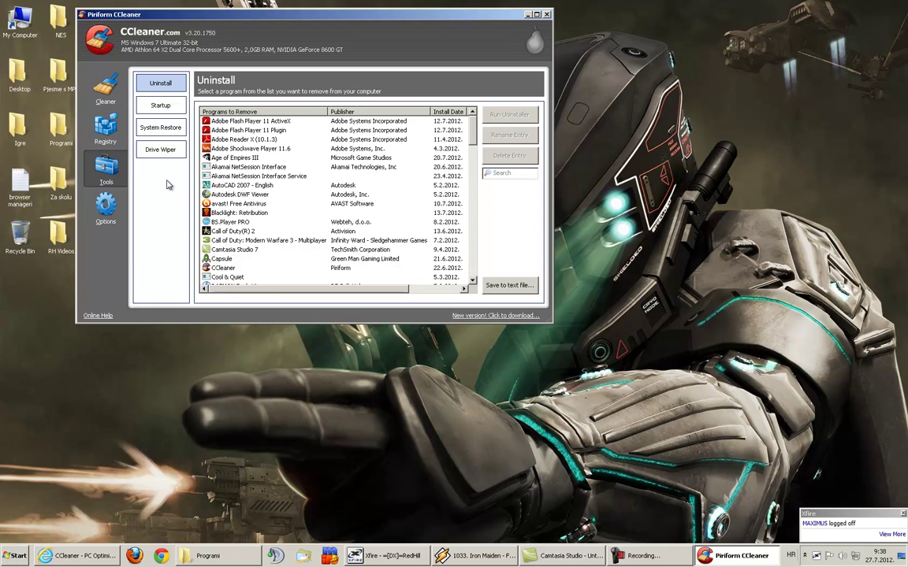
Check Drive Wiper security levels, keeping Simple Overwrite (1 pass), then view About and Cleaner.
{"action": "left_click", "coordinate": [150, 143]}
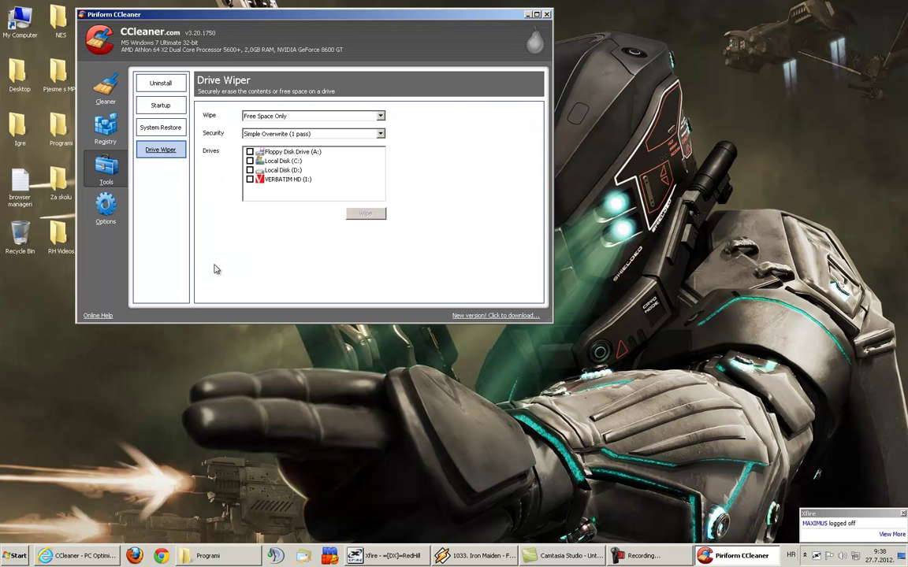
{"action": "left_click", "coordinate": [376, 134]}
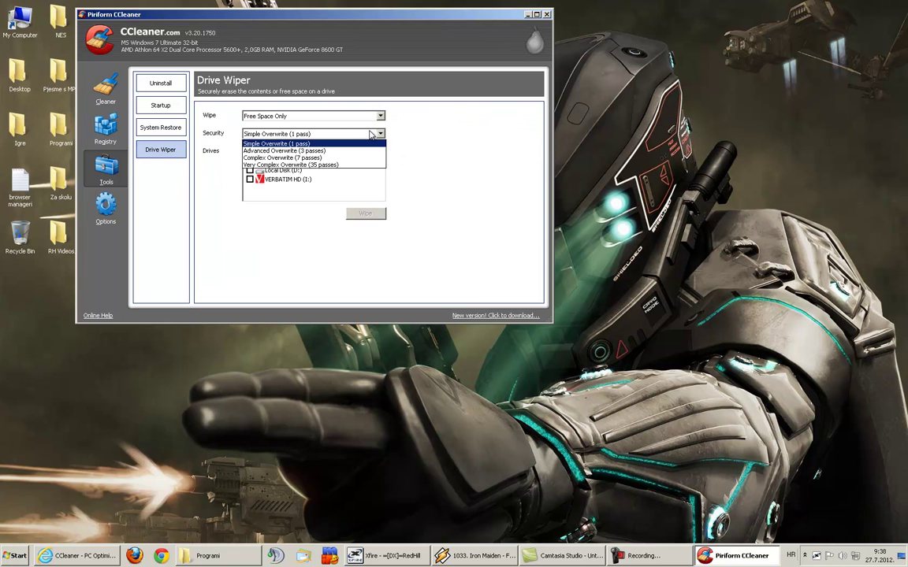
{"action": "left_click", "coordinate": [372, 134]}
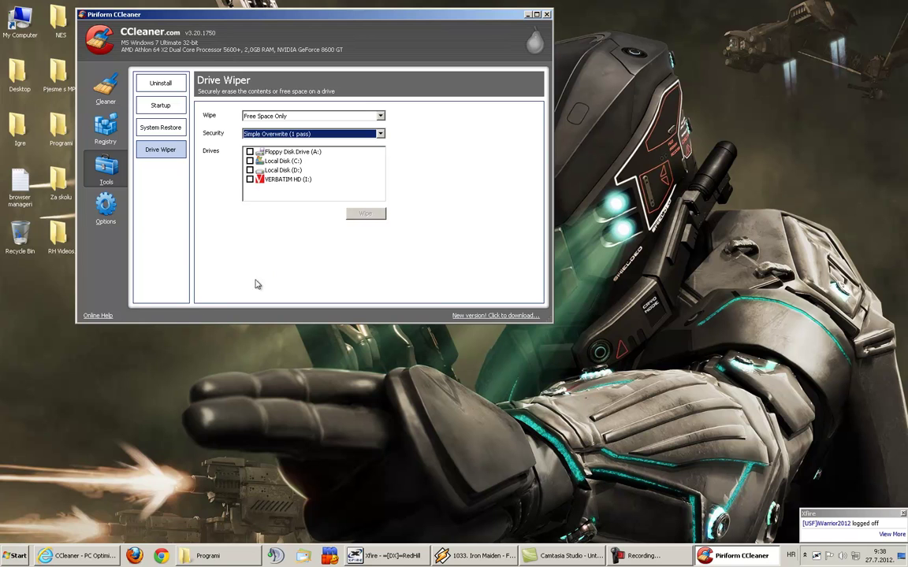
{"action": "left_click", "coordinate": [110, 220]}
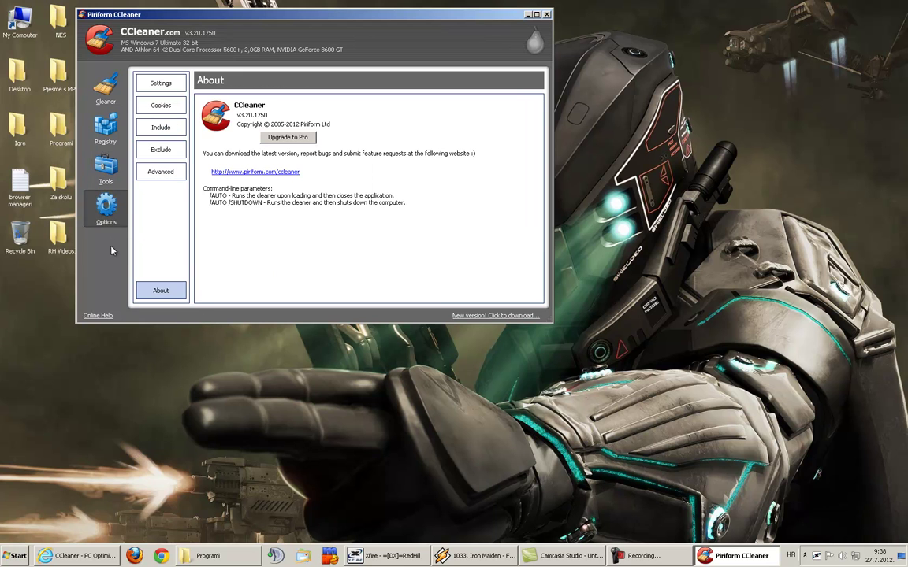
{"action": "left_click", "coordinate": [101, 101]}
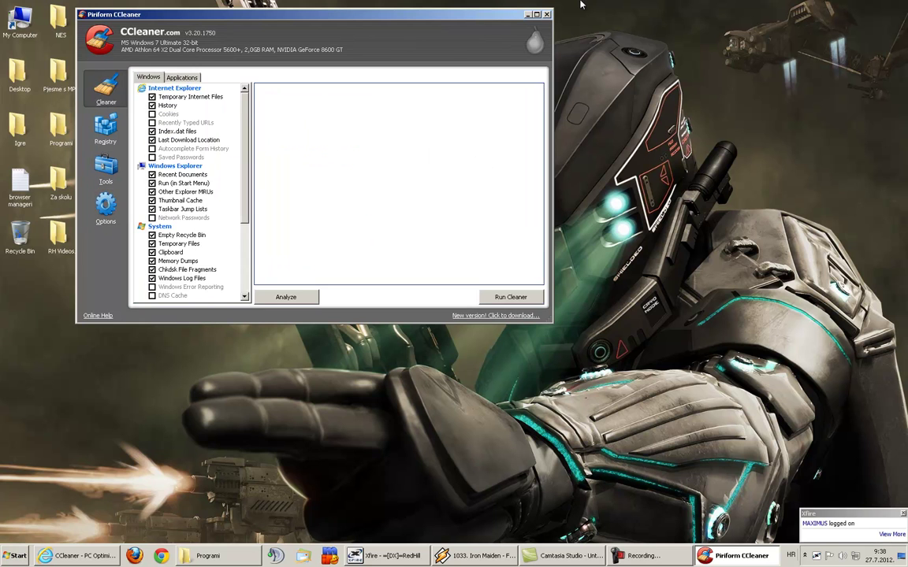
Close CCleaner and scroll through the Glary Utilities tab in Internet Explorer.
{"action": "left_click", "coordinate": [547, 14]}
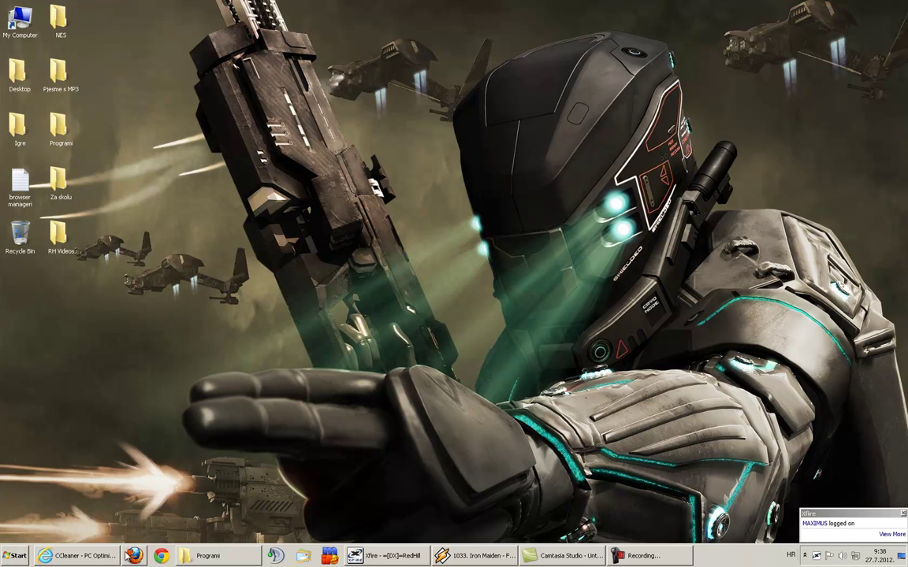
{"action": "left_click", "coordinate": [65, 560]}
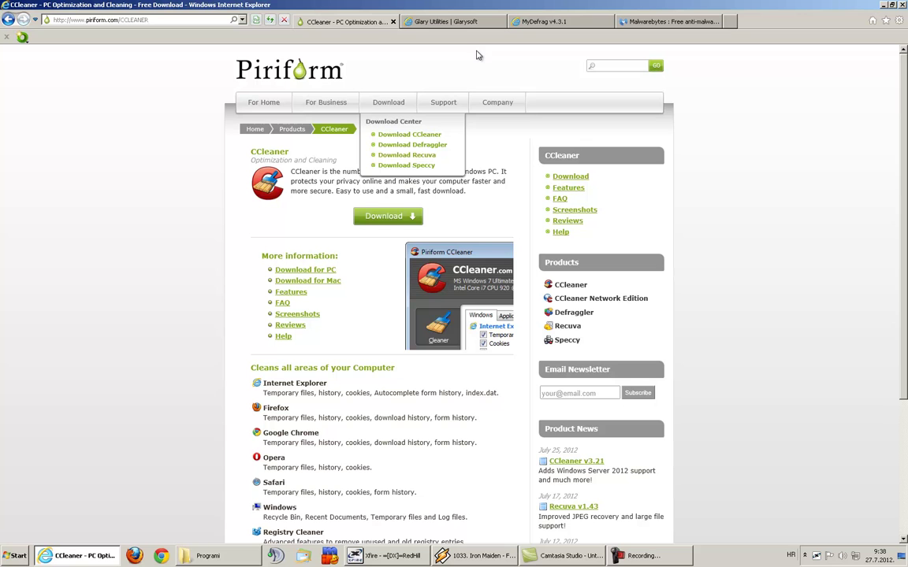
{"action": "left_click", "coordinate": [464, 23]}
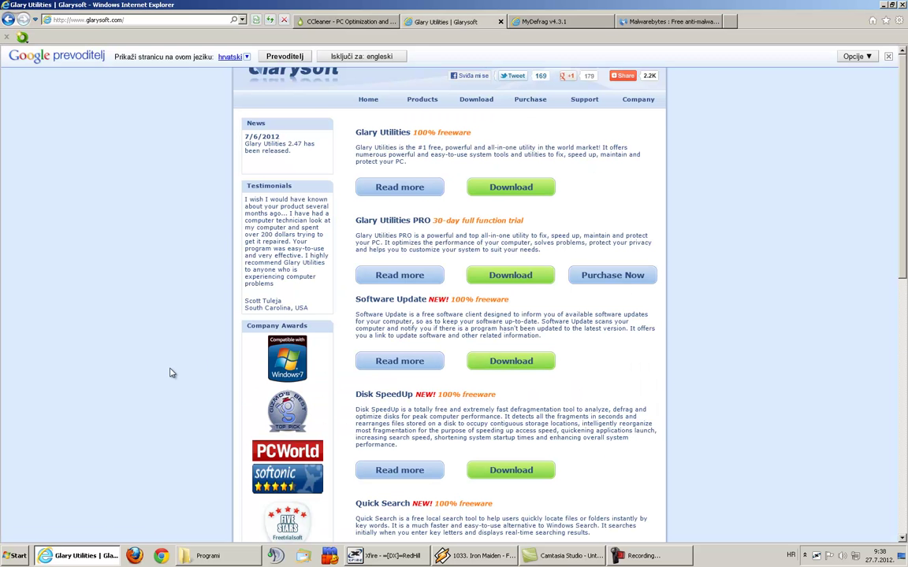
{"action": "scroll", "coordinate": [172, 373], "scroll_direction": "down", "scroll_amount": 3}
{"action": "scroll", "coordinate": [164, 380], "scroll_direction": "up", "scroll_amount": 3}
Launch Glary Utilities from the Programi folder and show its Status page.
{"action": "left_click", "coordinate": [886, 6]}
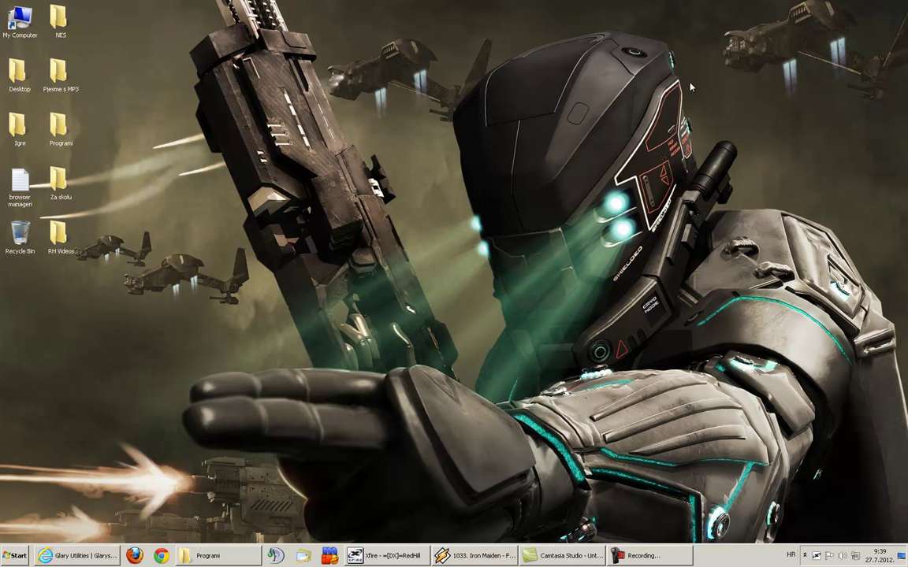
{"action": "double_click", "coordinate": [57, 132]}
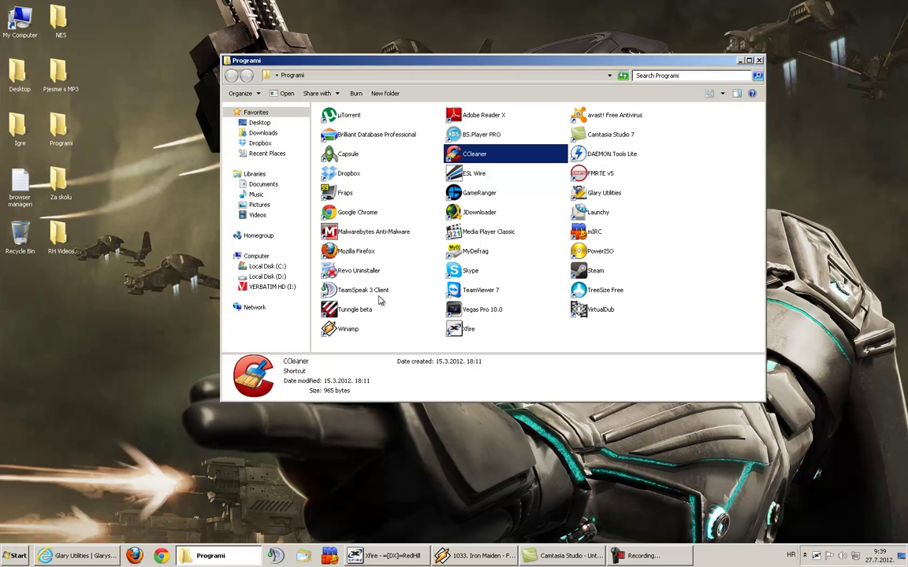
{"action": "double_click", "coordinate": [578, 193]}
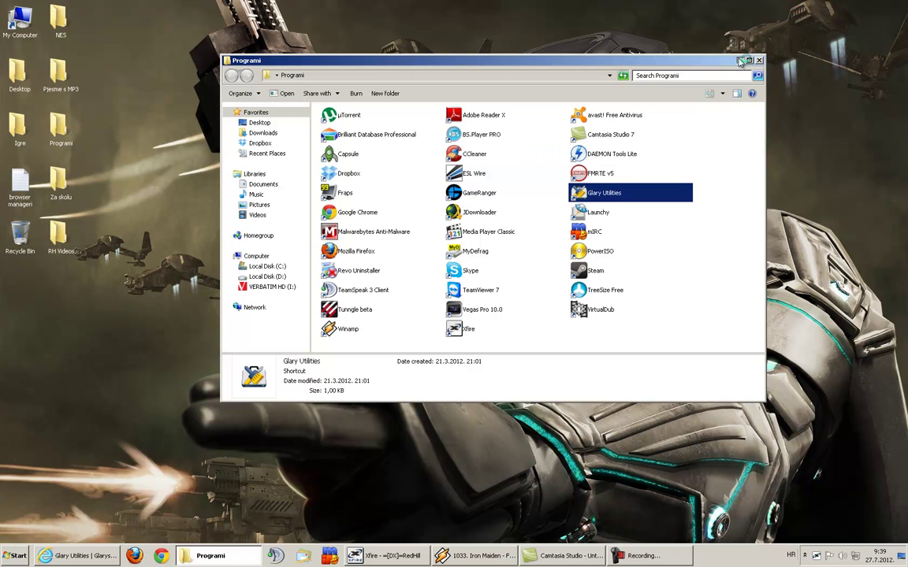
{"action": "left_click", "coordinate": [740, 60]}
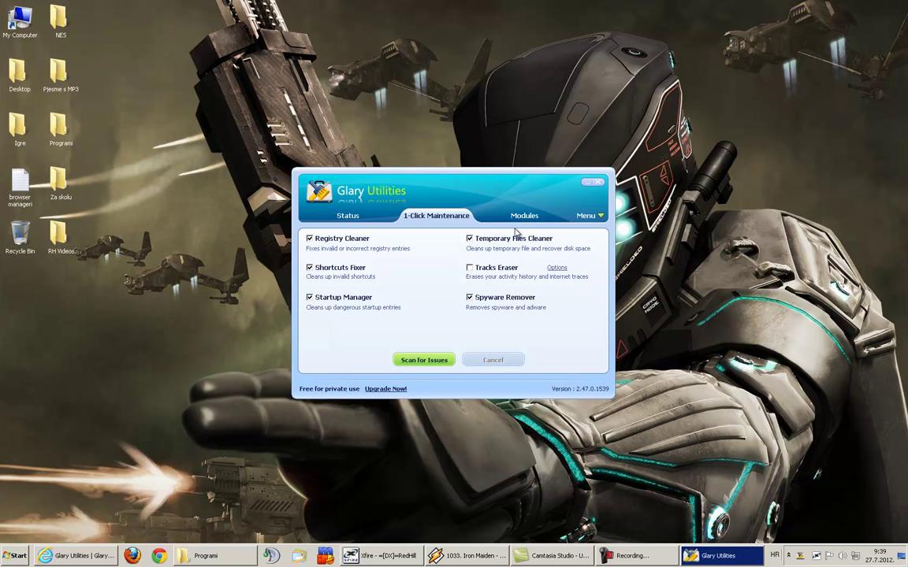
{"action": "left_click", "coordinate": [356, 220]}
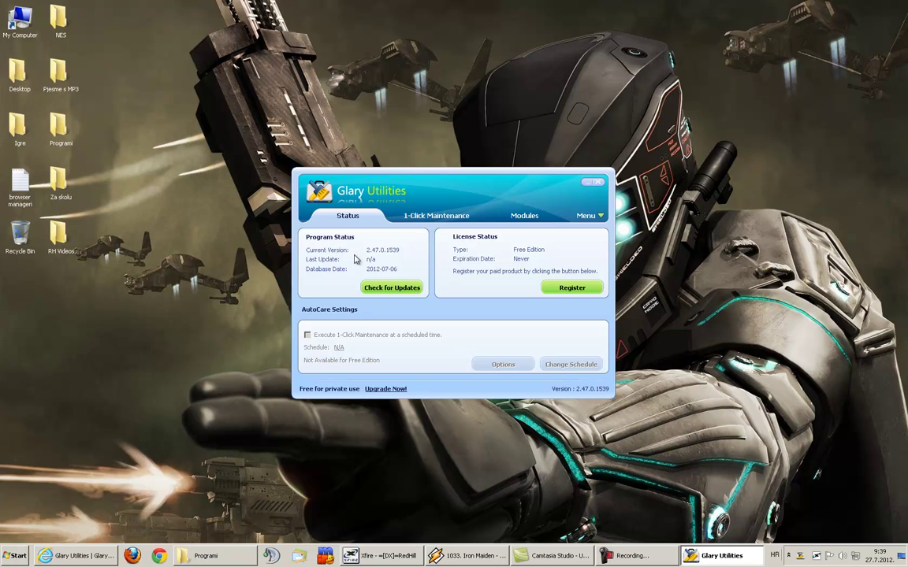
Browse Modules: Optimize & Improve, Privacy & Security, Files & Folders, System Tools, then the main menu.
{"action": "left_click", "coordinate": [529, 222]}
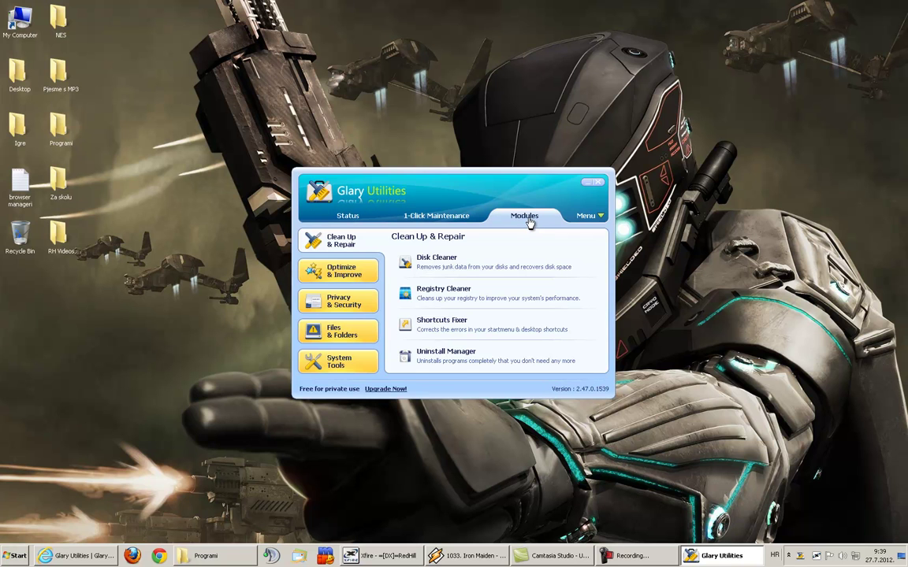
{"action": "mouse_move", "coordinate": [469, 179]}
{"action": "left_mouse_down"}
{"action": "mouse_move", "coordinate": [438, 47]}
{"action": "mouse_move", "coordinate": [453, 139]}
{"action": "left_mouse_up"}
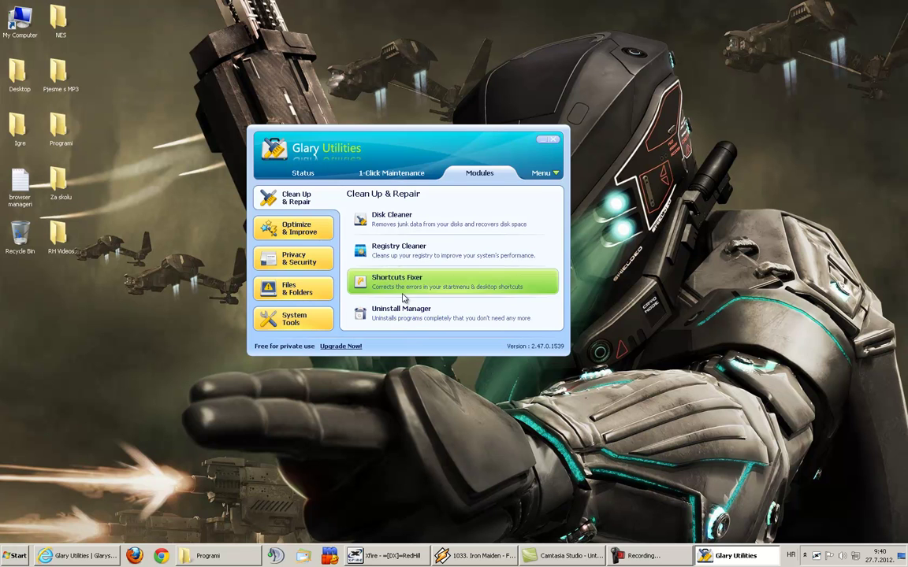
{"action": "left_click", "coordinate": [261, 221]}
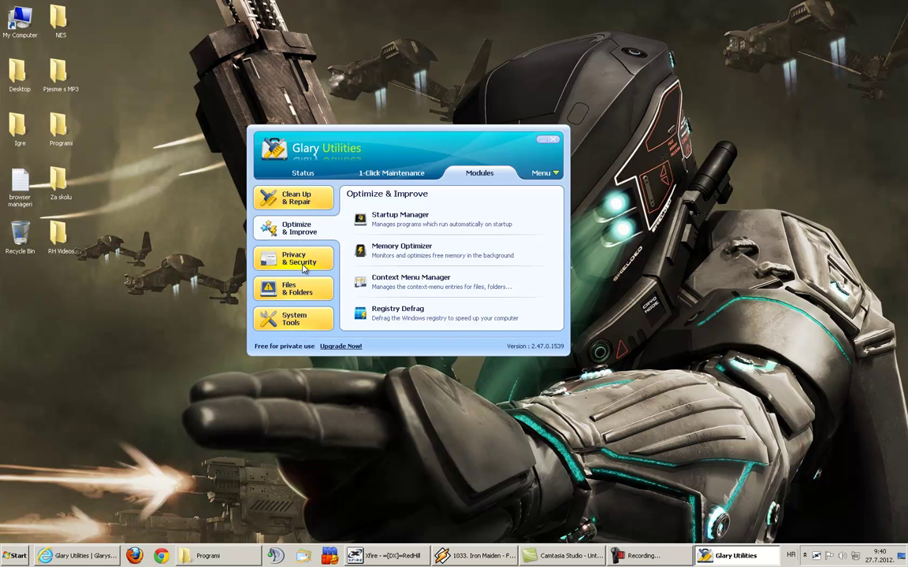
{"action": "left_click", "coordinate": [304, 269]}
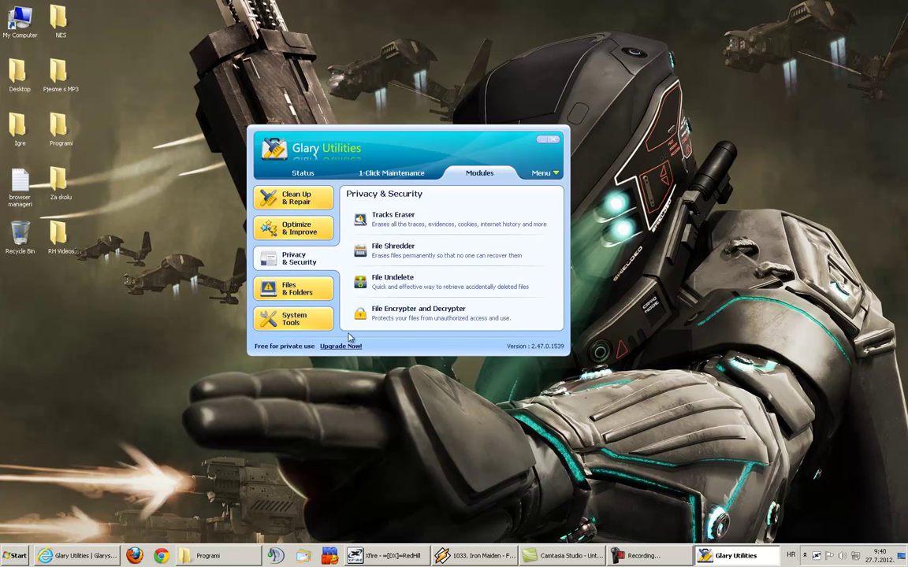
{"action": "left_click", "coordinate": [298, 289]}
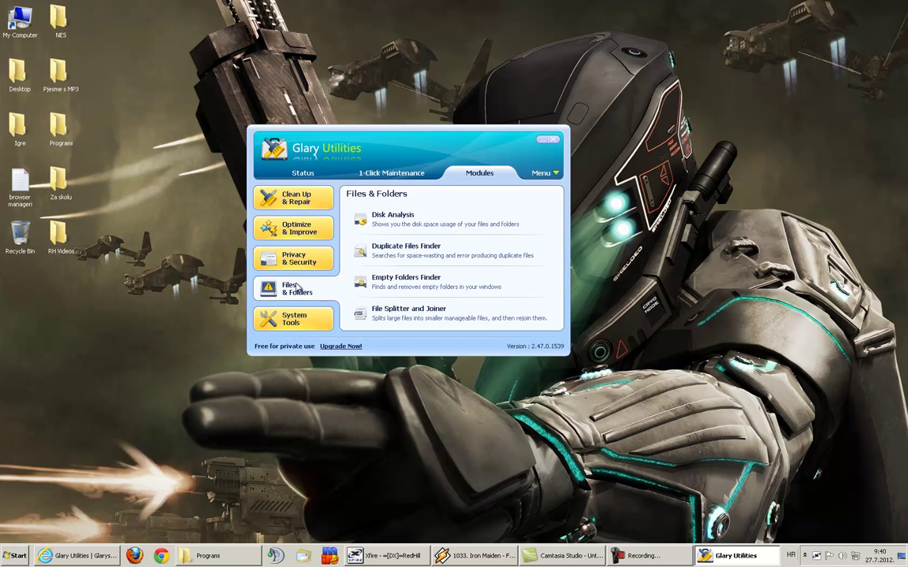
{"action": "left_click", "coordinate": [306, 320]}
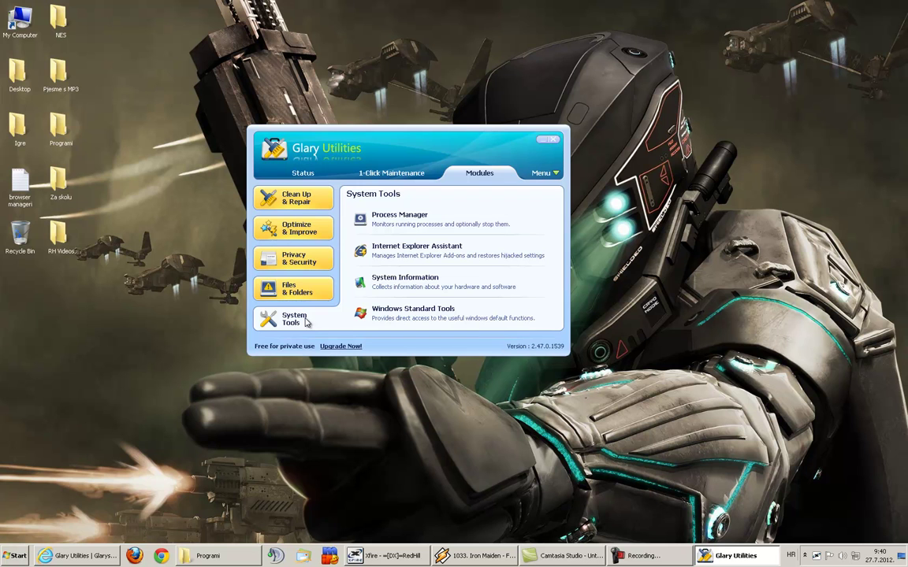
{"action": "left_click", "coordinate": [541, 174]}
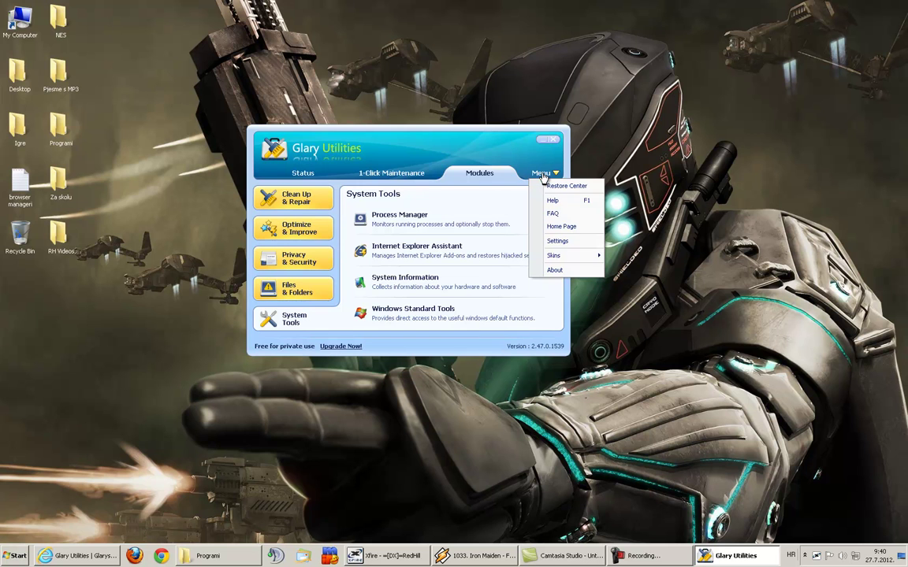
Close Glary Utilities and scroll through the MyDefrag tab in Internet Explorer.
{"action": "left_click", "coordinate": [554, 140]}
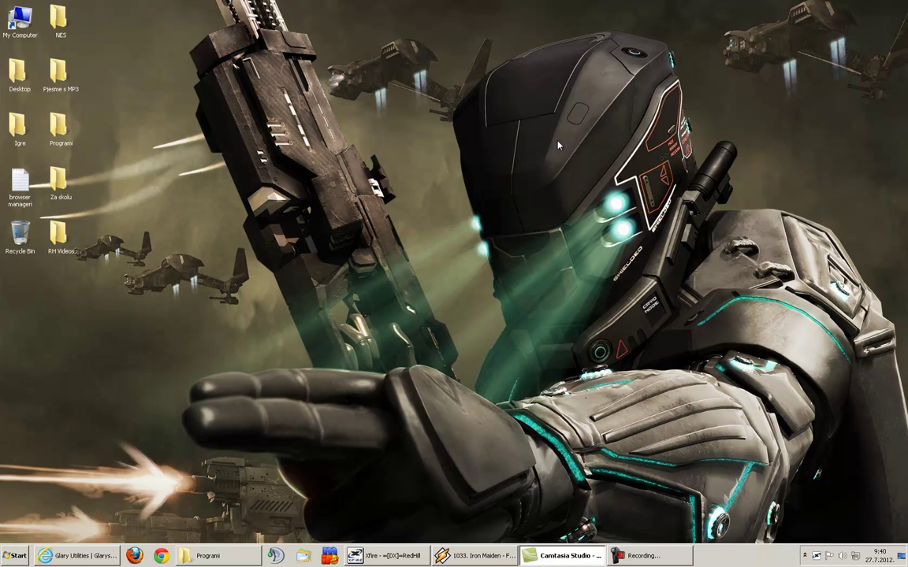
{"action": "left_click", "coordinate": [78, 556]}
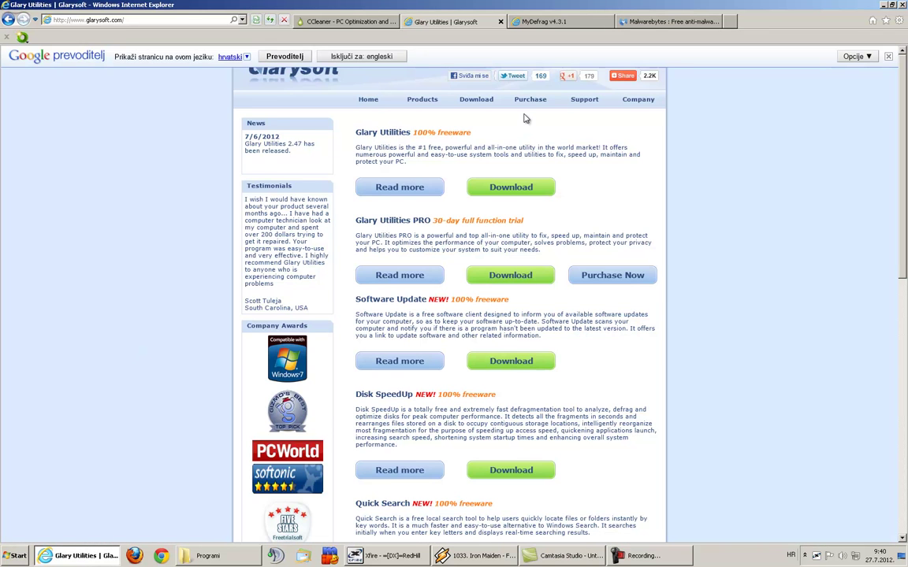
{"action": "left_click", "coordinate": [542, 26]}
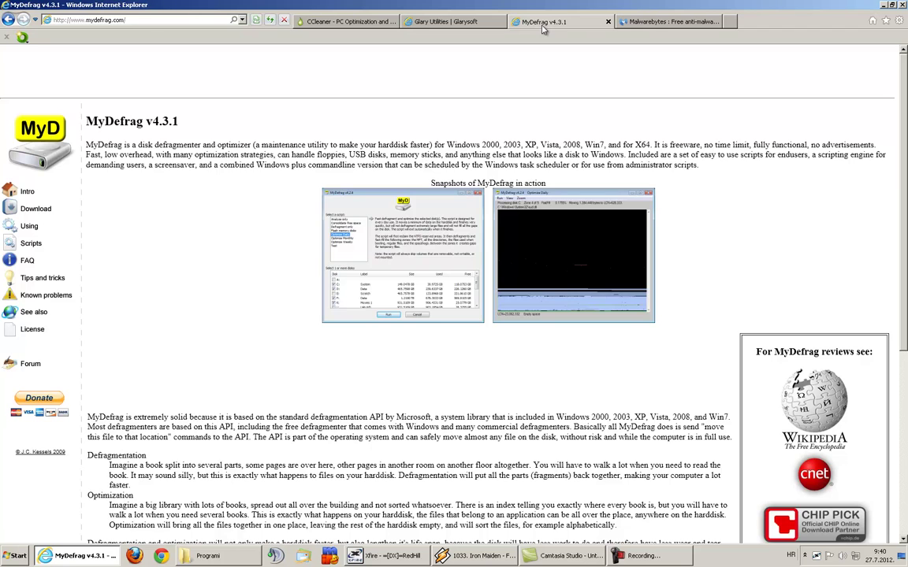
{"action": "scroll", "coordinate": [378, 307], "scroll_direction": "down", "scroll_amount": 3}
{"action": "scroll", "coordinate": [373, 313], "scroll_direction": "up", "scroll_amount": 3}
{"action": "scroll", "coordinate": [363, 370], "scroll_direction": "down", "scroll_amount": 5}
{"action": "scroll", "coordinate": [377, 400], "scroll_direction": "up", "scroll_amount": 5}
Minimize Internet Explorer and open the Programi folder on the desktop.
{"action": "left_click", "coordinate": [883, 5]}
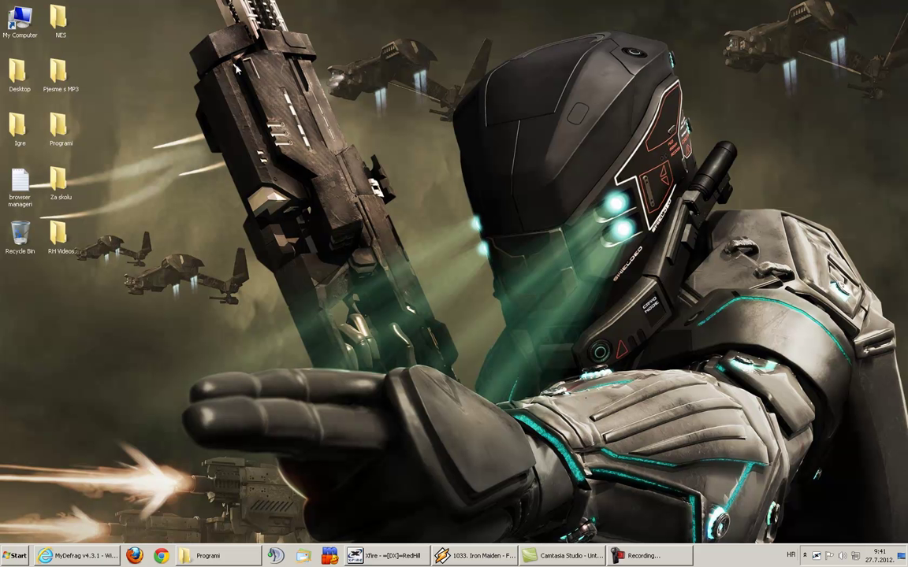
{"action": "left_click", "coordinate": [54, 139]}
{"action": "double_click", "coordinate": [54, 139]}
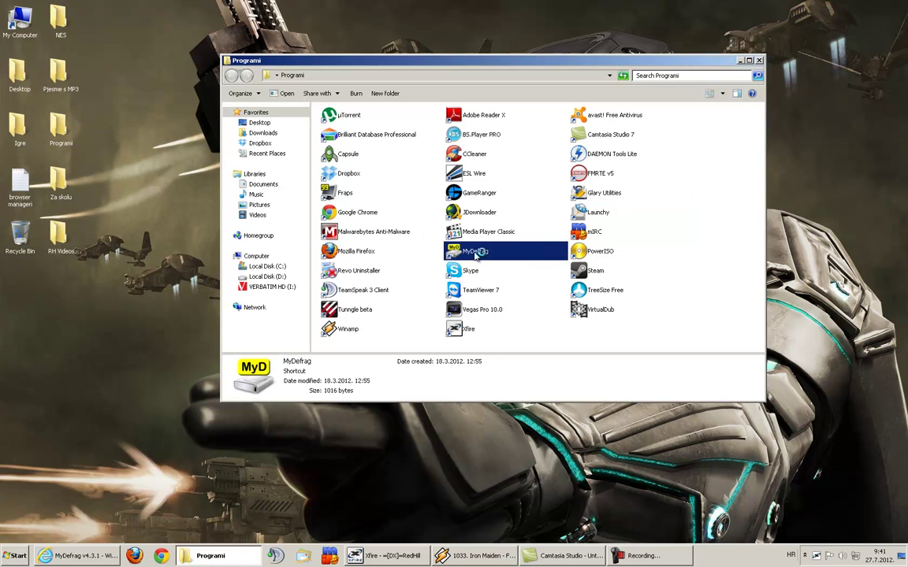
Launch MyDefrag and compare the Data Disk Daily and System Disk Daily script descriptions.
{"action": "double_click", "coordinate": [476, 253]}
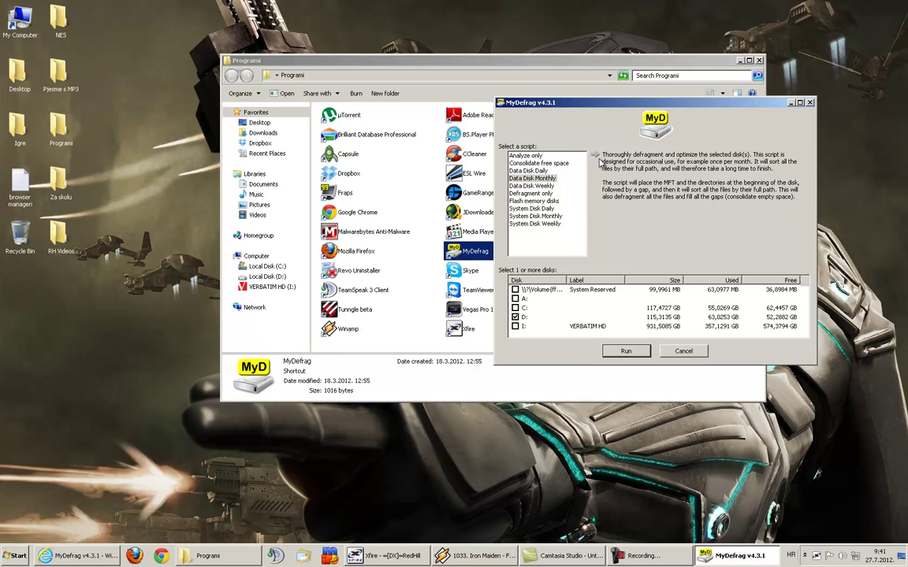
{"action": "left_click", "coordinate": [530, 171]}
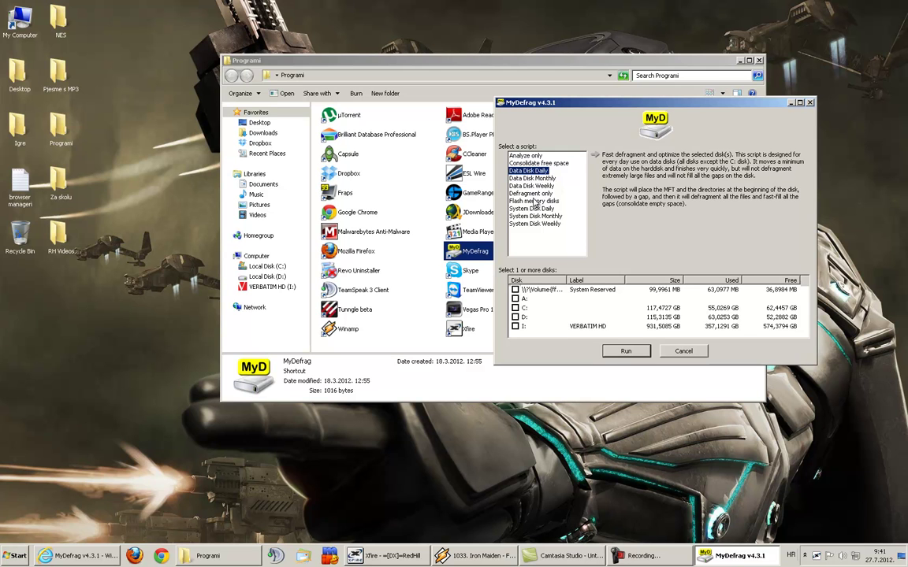
{"action": "left_click", "coordinate": [532, 209]}
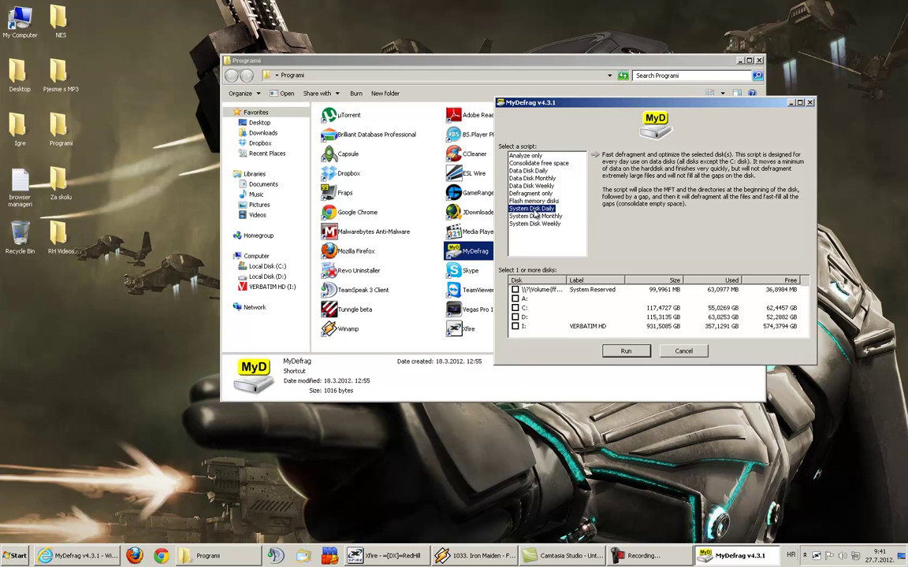
{"action": "left_click", "coordinate": [537, 171]}
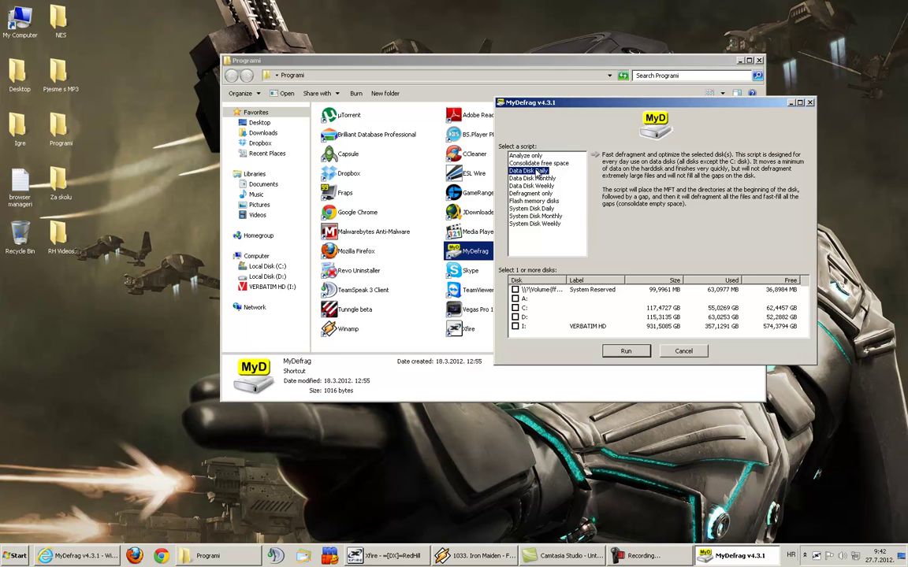
{"action": "left_click", "coordinate": [544, 209]}
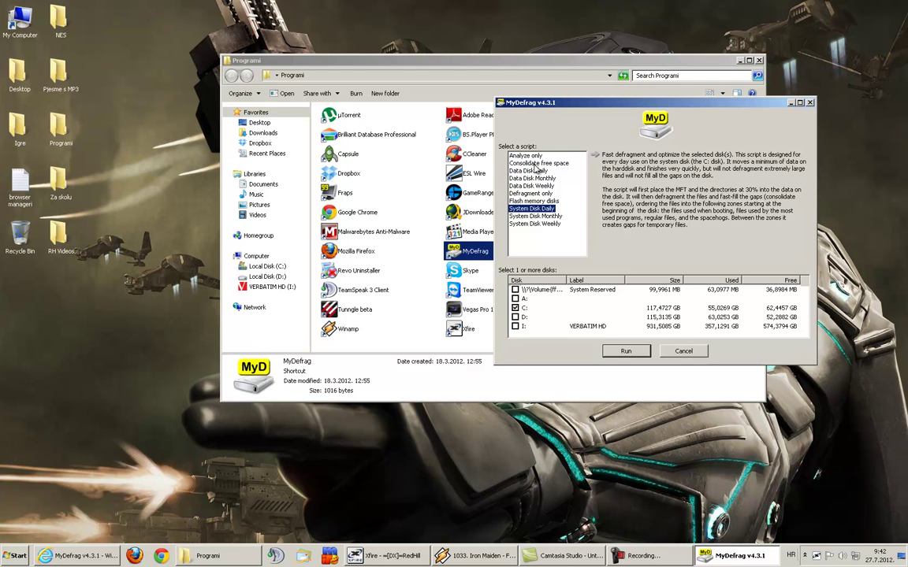
{"action": "left_click", "coordinate": [538, 163]}
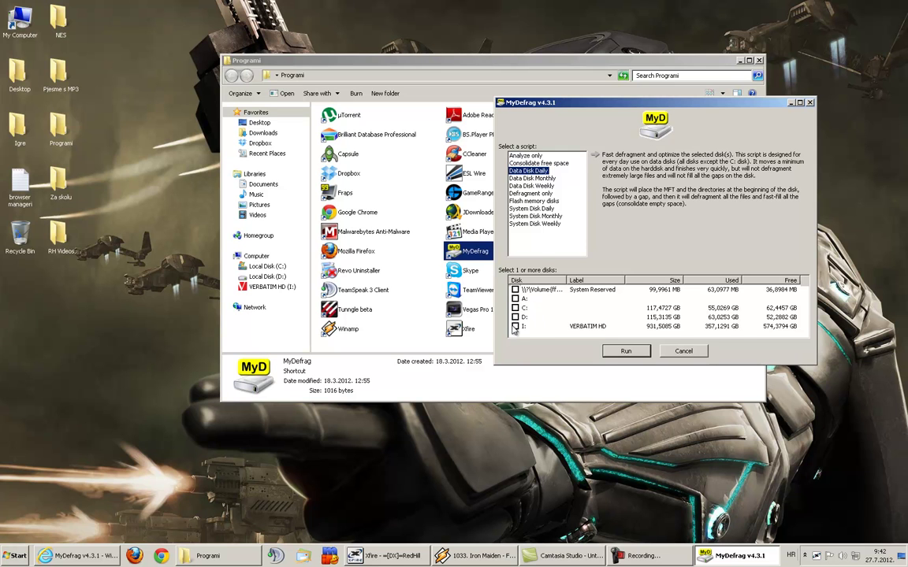
{"action": "left_click", "coordinate": [524, 208]}
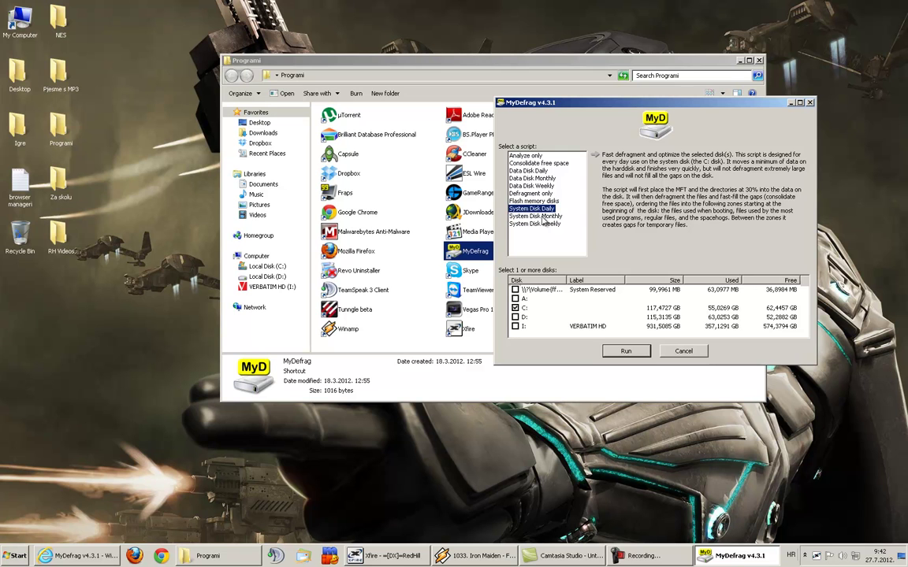
Read the System Disk Weekly, Monthly and Flash memory disks scripts, then cancel without defragmenting.
{"action": "left_click", "coordinate": [542, 217]}
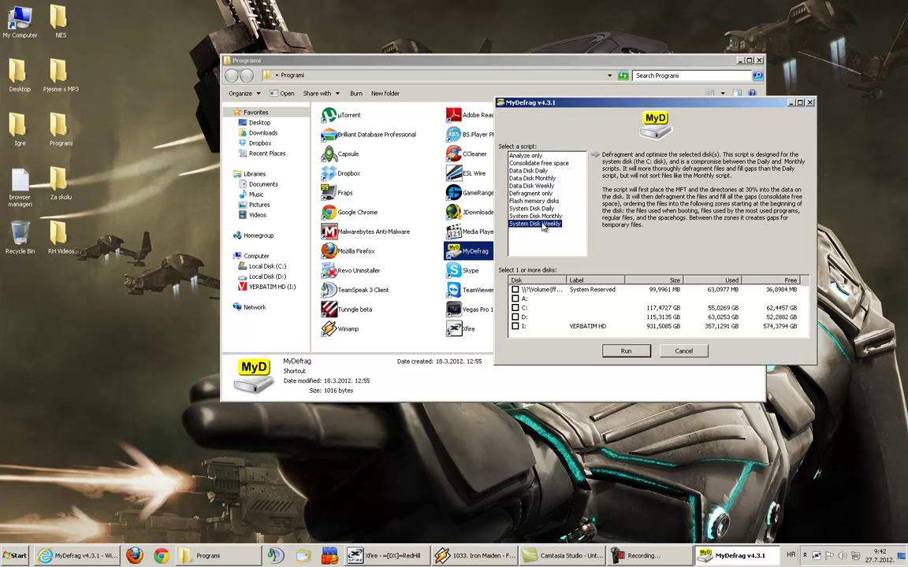
{"action": "left_click", "coordinate": [527, 216]}
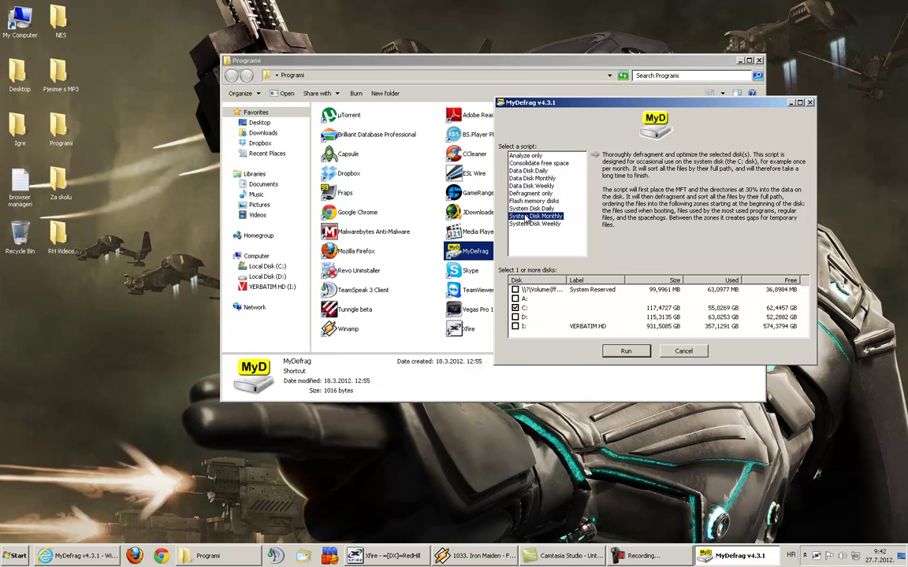
{"action": "left_click", "coordinate": [525, 202]}
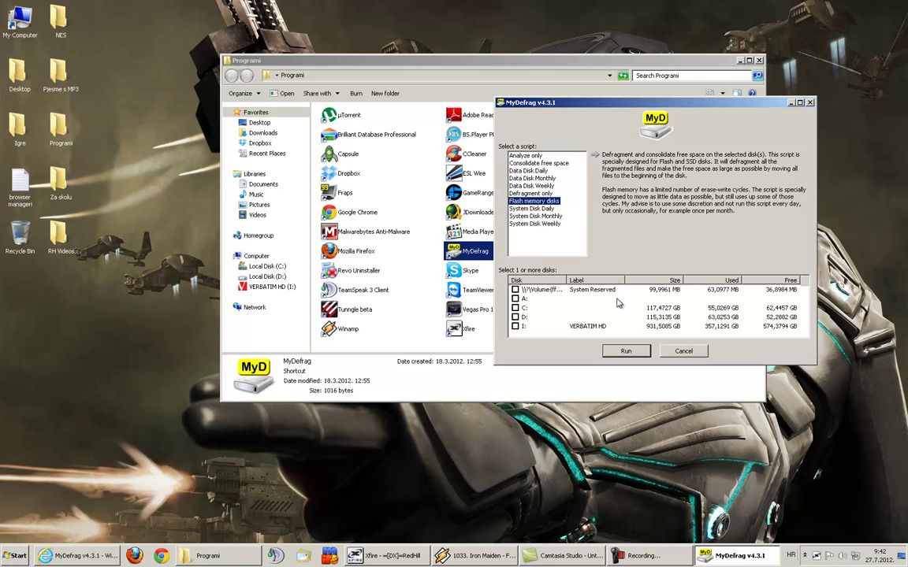
{"action": "left_click", "coordinate": [685, 352]}
Bring up the Malwarebytes tab in Internet Explorer, then minimize the browser.
{"action": "left_click", "coordinate": [79, 556]}
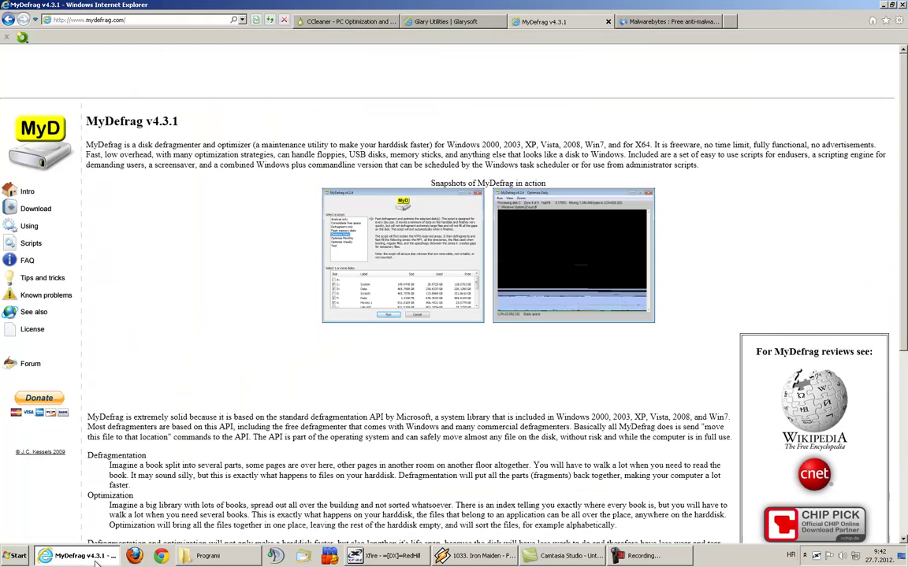
{"action": "left_click", "coordinate": [655, 21]}
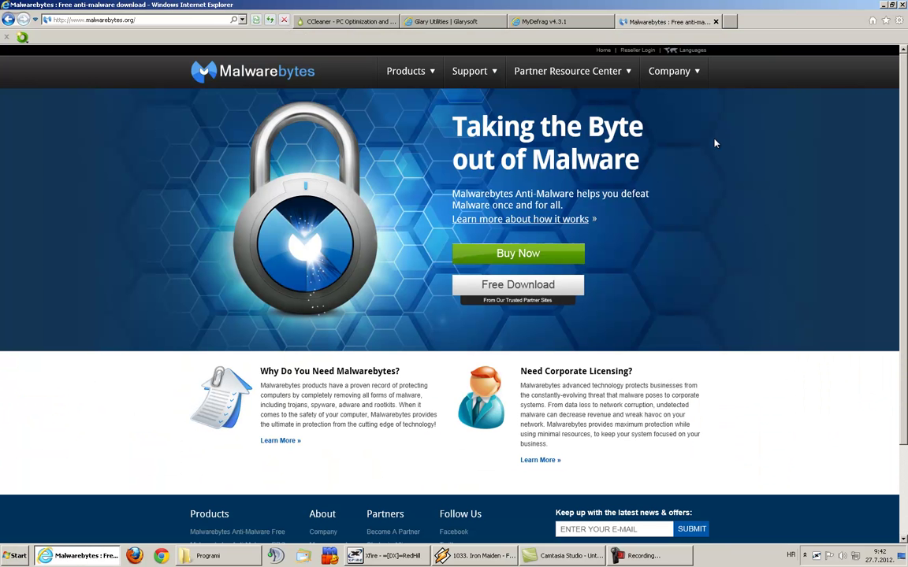
{"action": "left_click", "coordinate": [883, 5]}
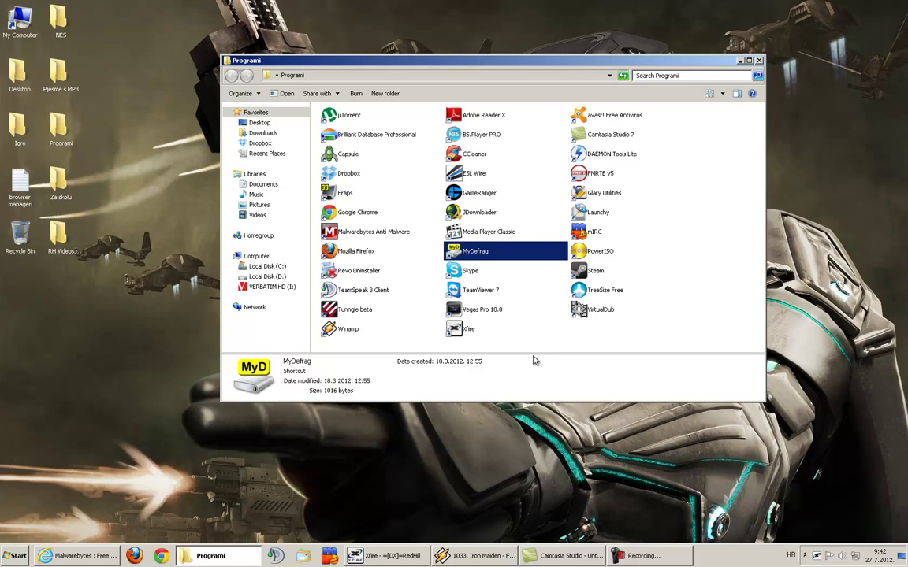
{"action": "double_click", "coordinate": [370, 231]}
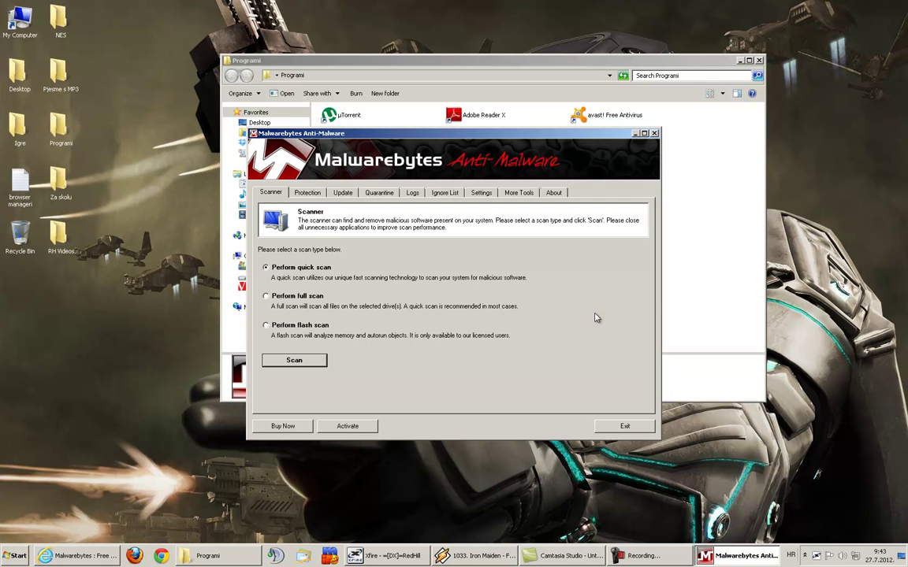
{"action": "left_click", "coordinate": [655, 134]}
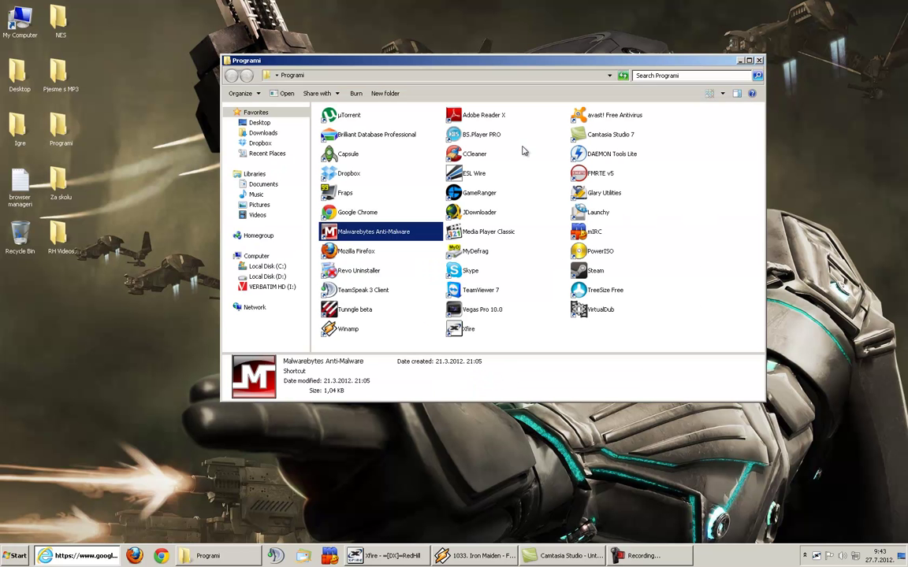
{"action": "left_click", "coordinate": [377, 275]}
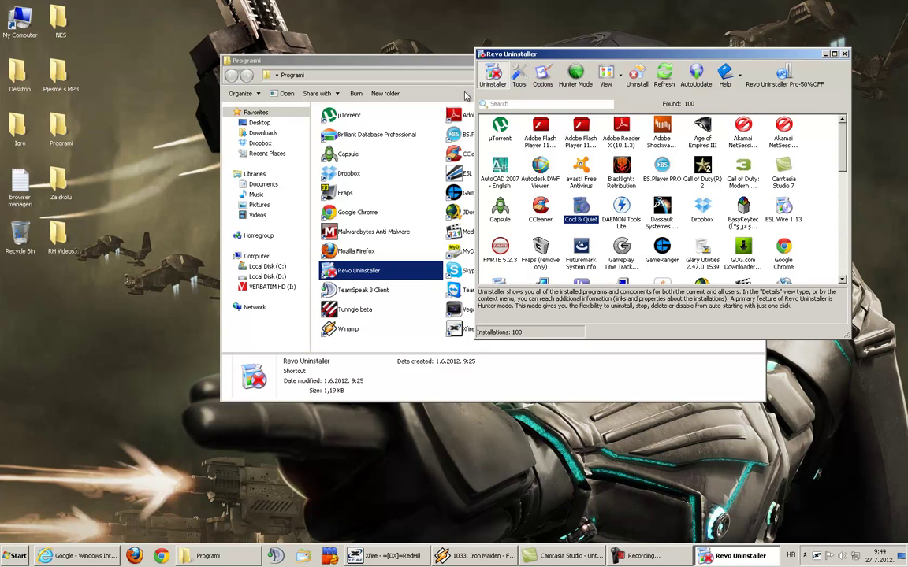
{"action": "scroll", "coordinate": [501, 169], "scroll_direction": "down", "scroll_amount": 10}
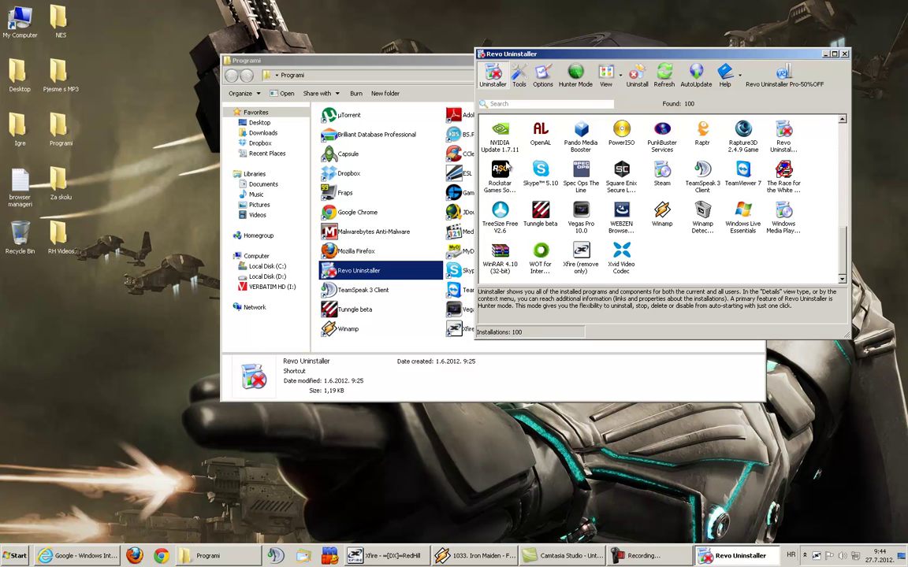
{"action": "scroll", "coordinate": [505, 166], "scroll_direction": "up", "scroll_amount": 3}
{"action": "scroll", "coordinate": [505, 165], "scroll_direction": "down", "scroll_amount": 3}
{"action": "scroll", "coordinate": [504, 166], "scroll_direction": "up", "scroll_amount": 8}
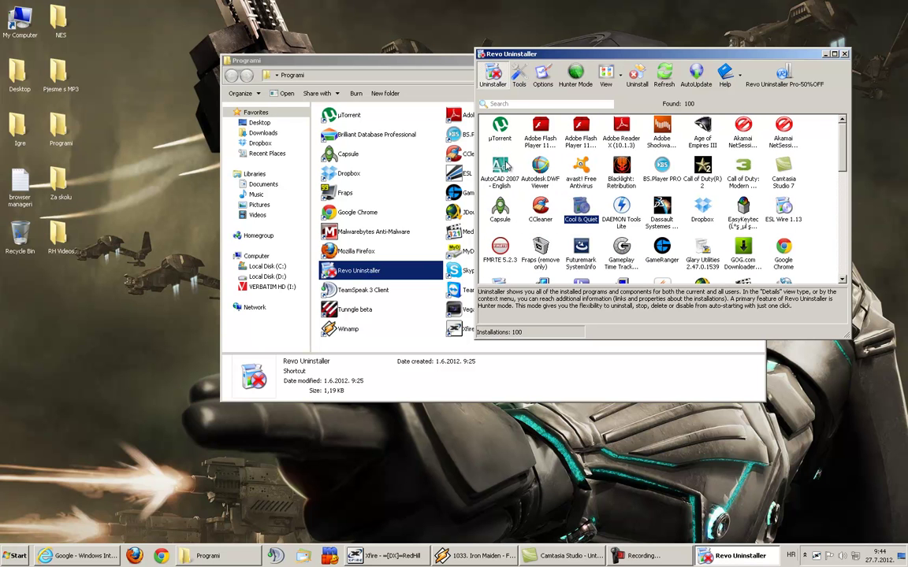
{"action": "right_click", "coordinate": [612, 191]}
{"action": "left_click", "coordinate": [640, 198]}
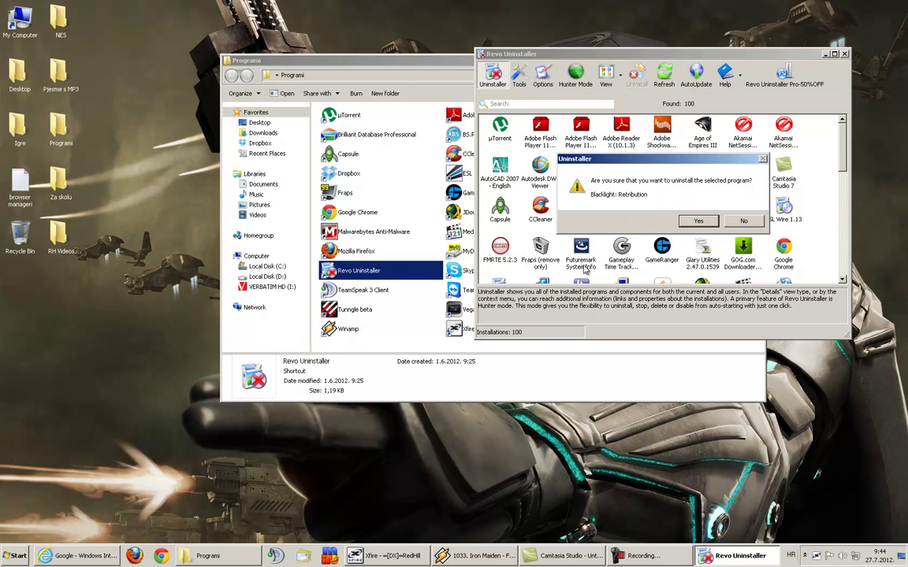
{"action": "key", "text": "Return"}
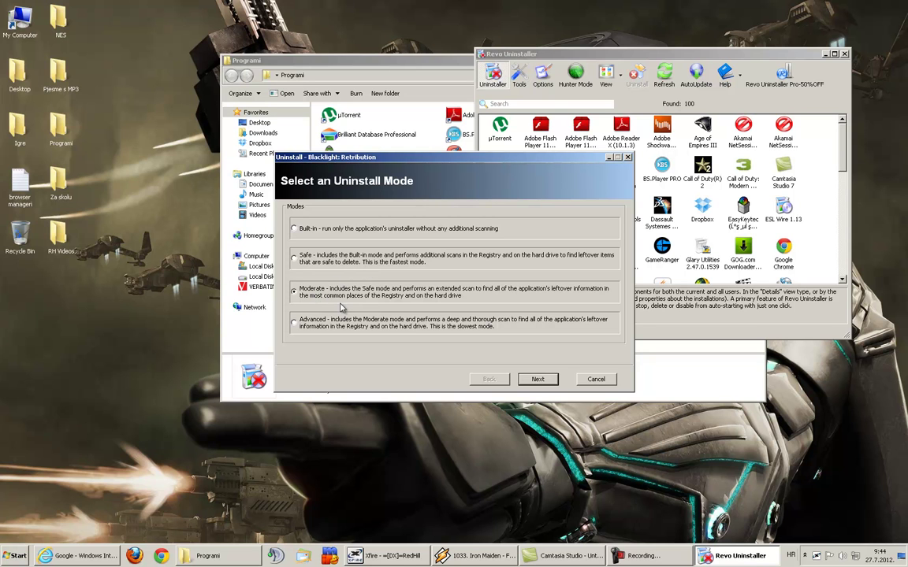
{"action": "left_click", "coordinate": [597, 379]}
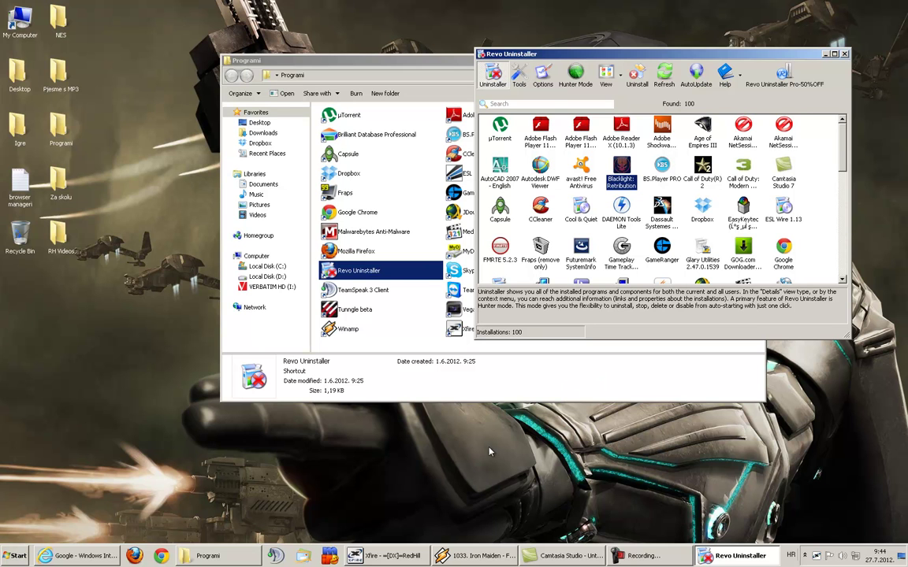
{"action": "left_click", "coordinate": [349, 415]}
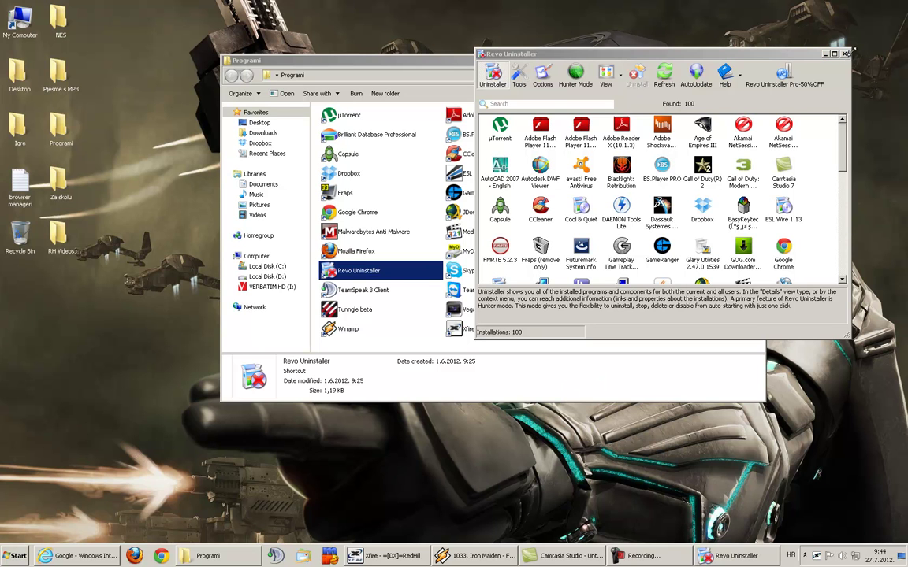
{"action": "left_click", "coordinate": [844, 54]}
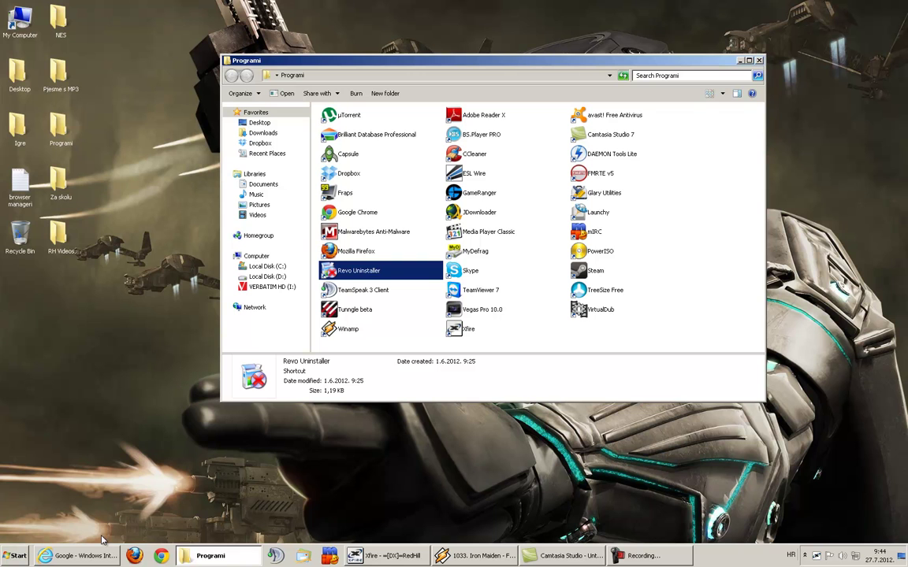
{"action": "left_click", "coordinate": [79, 555]}
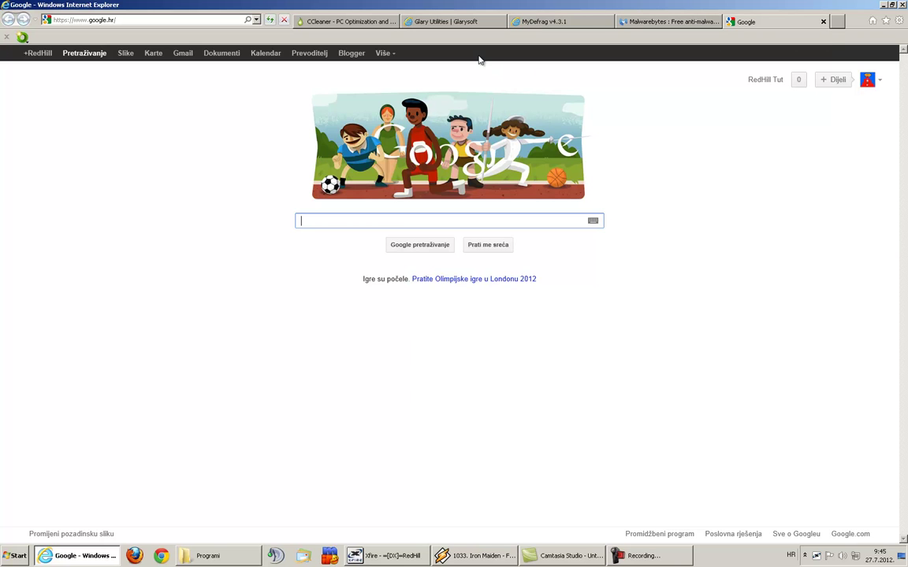
{"action": "left_click", "coordinate": [530, 25]}
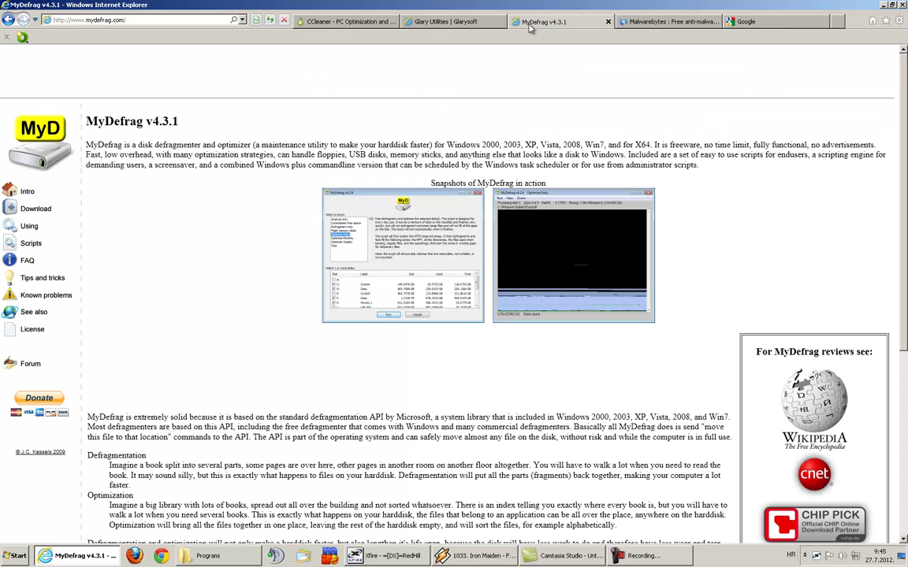
{"action": "left_click", "coordinate": [342, 22]}
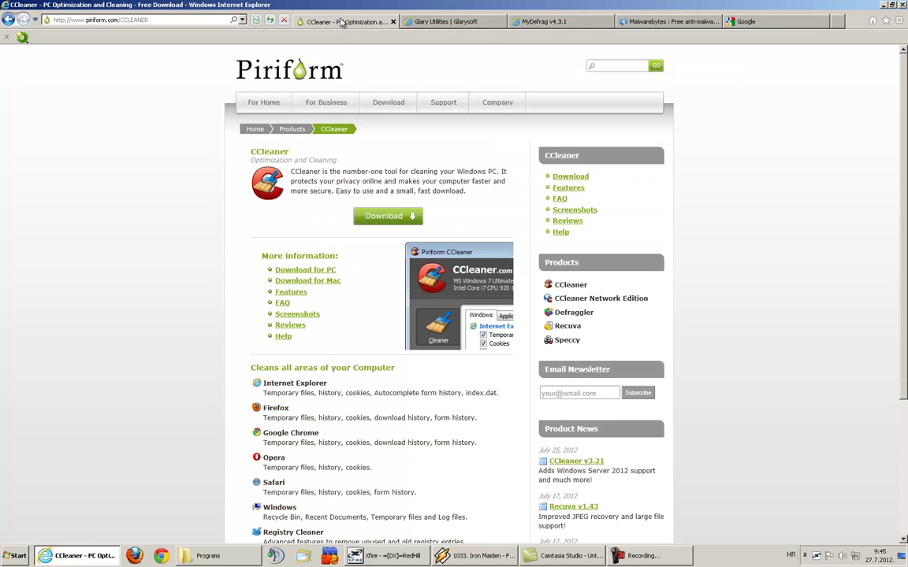
{"action": "left_click", "coordinate": [415, 22]}
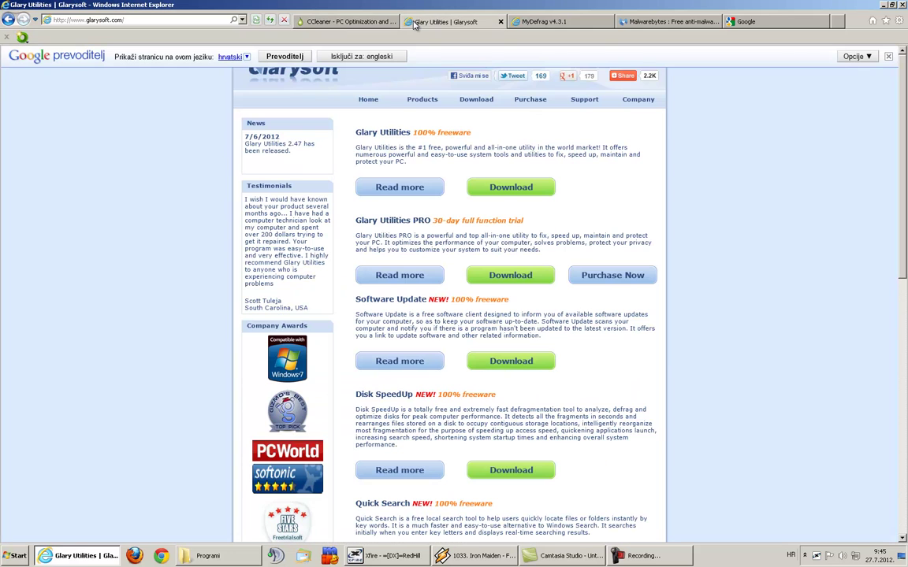
{"action": "left_click", "coordinate": [531, 28]}
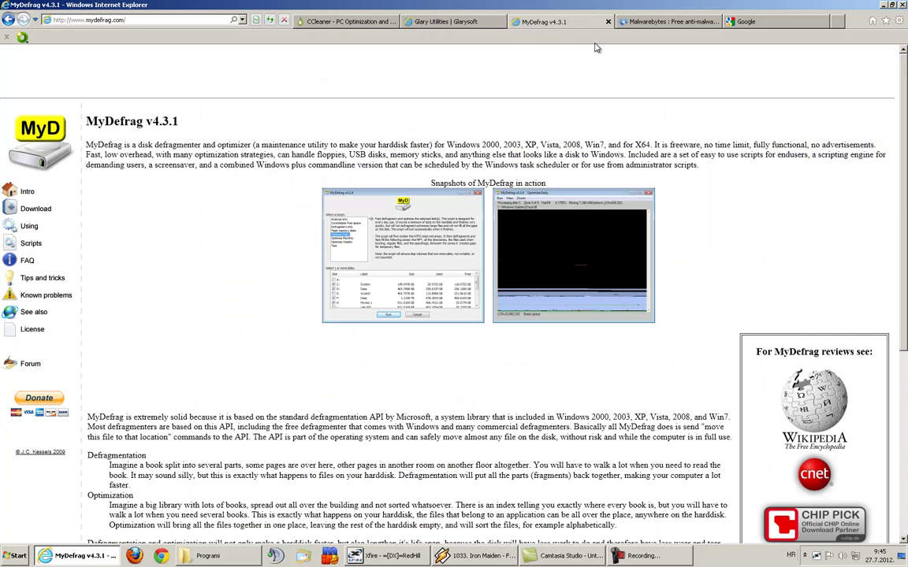
{"action": "left_click", "coordinate": [618, 24]}
{"action": "left_click", "coordinate": [885, 5]}
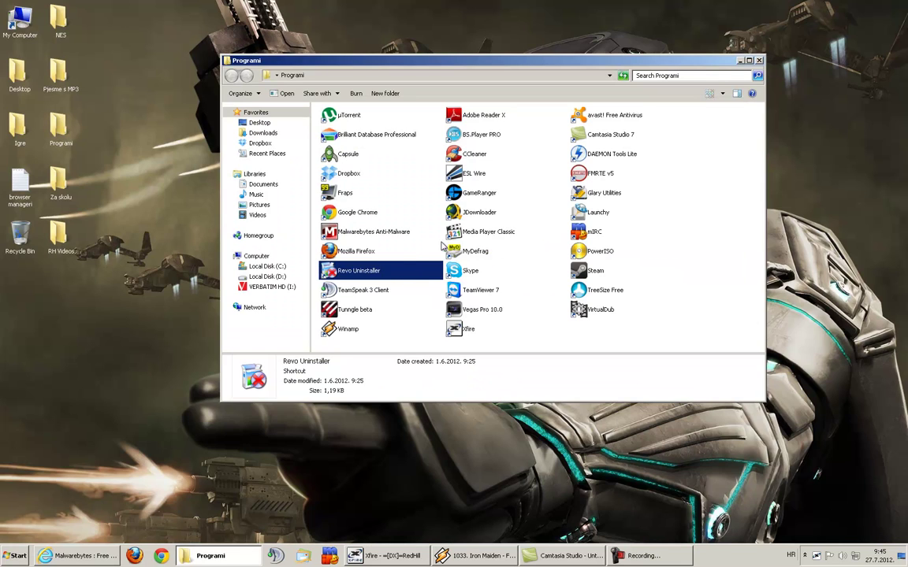
{"action": "left_click", "coordinate": [90, 554]}
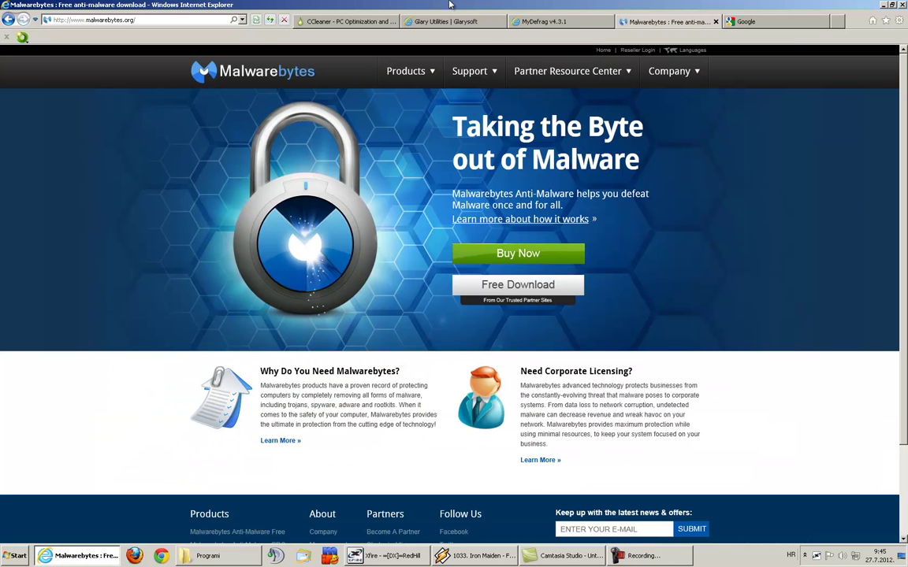
{"action": "left_click", "coordinate": [424, 26]}
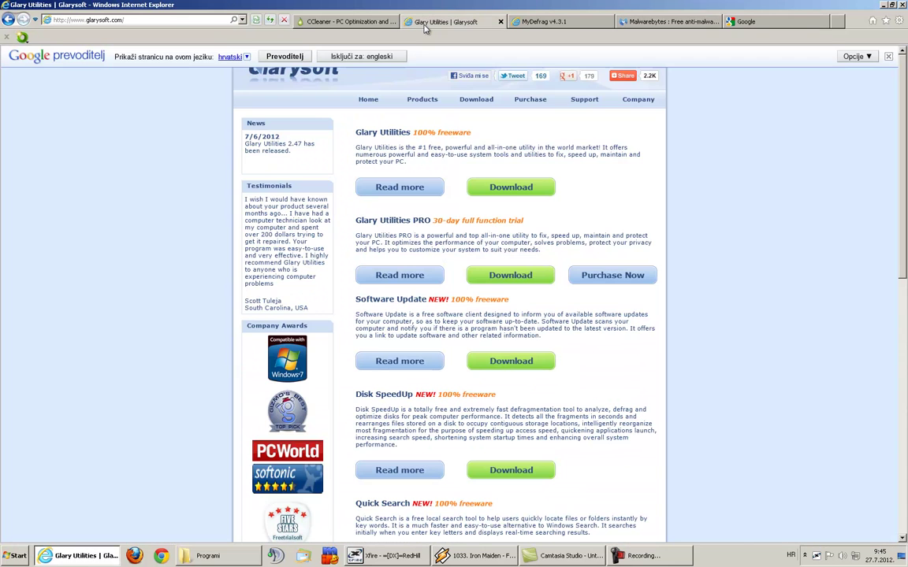
{"action": "left_click", "coordinate": [361, 24]}
{"action": "left_click", "coordinate": [440, 23]}
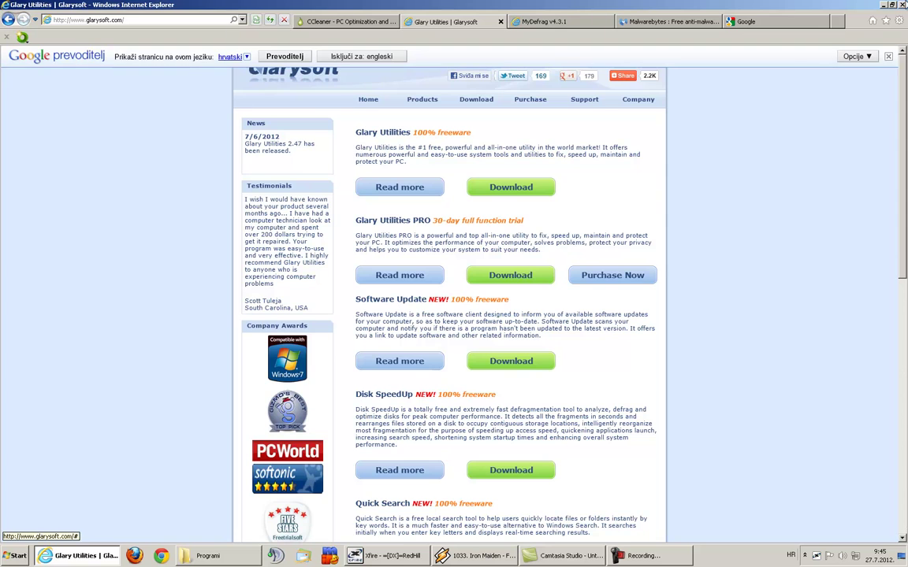
{"action": "left_click", "coordinate": [883, 5]}
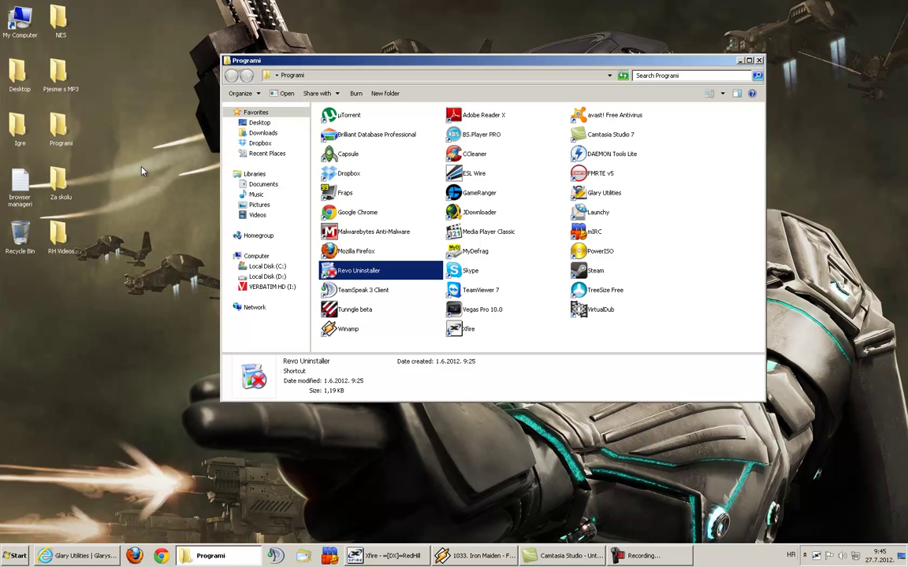
Drag the Programi folder window toward the top-left corner of the desktop.
{"action": "mouse_move", "coordinate": [314, 69]}
{"action": "left_mouse_down"}
{"action": "mouse_move", "coordinate": [178, 12]}
{"action": "mouse_move", "coordinate": [231, 13]}
{"action": "left_mouse_up"}
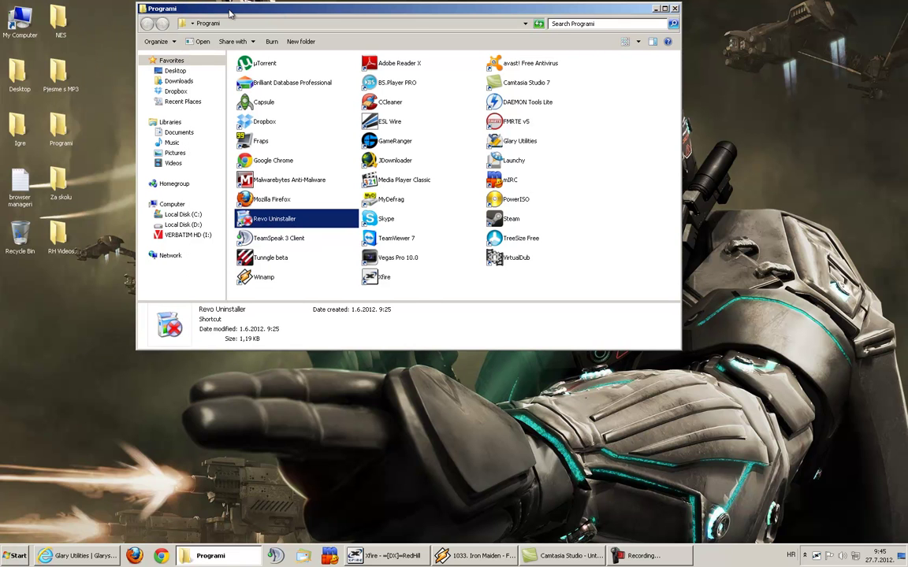